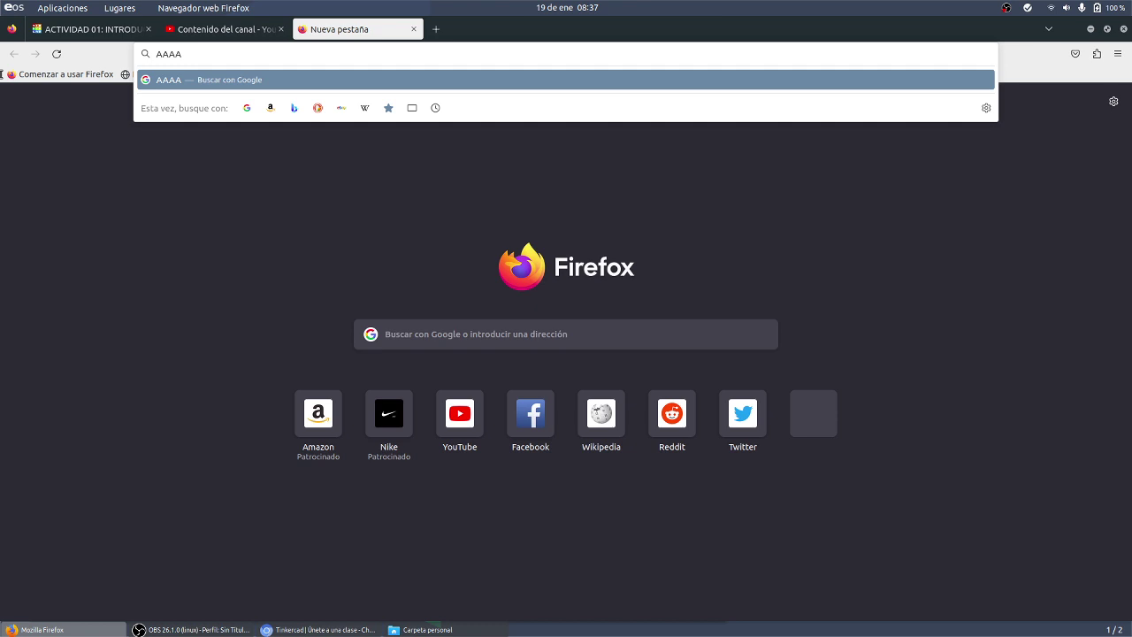
- Search the web for TINKERCAD in place of the mistaken entry and open the official Tinkercad site
key(BackSpace)
key(BackSpace)
key(BackSpace)
key(BackSpace)
text(Ti)
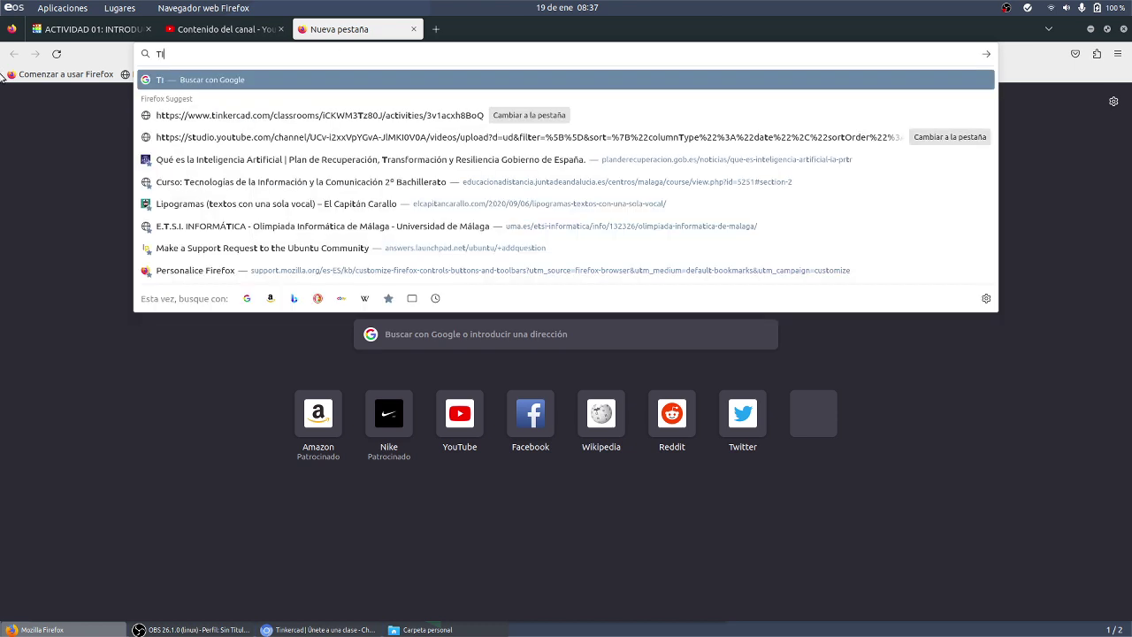
text(NKERCAD)
key(Return)
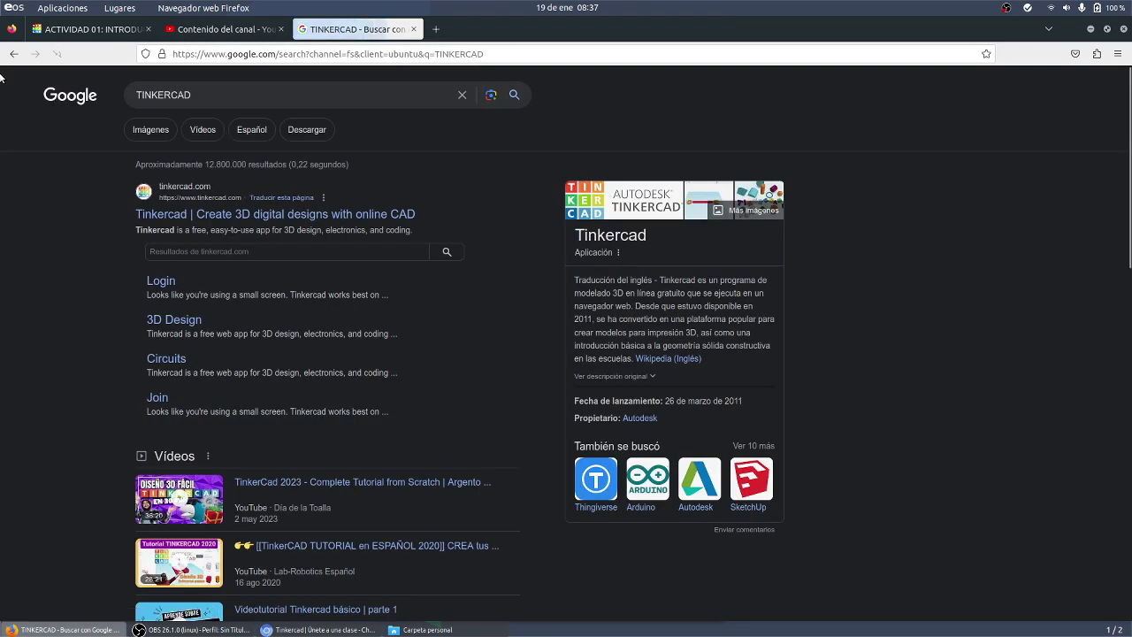
click(196, 214)
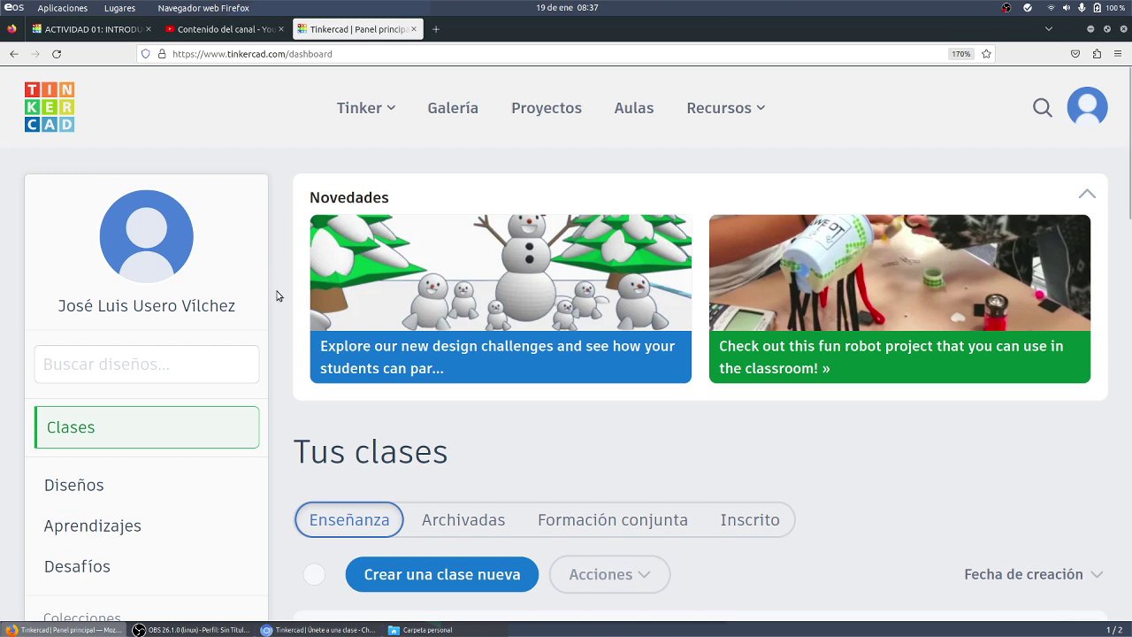
- Go to the designs collection and create a new circuit design
scroll(375, 336, down, 3)
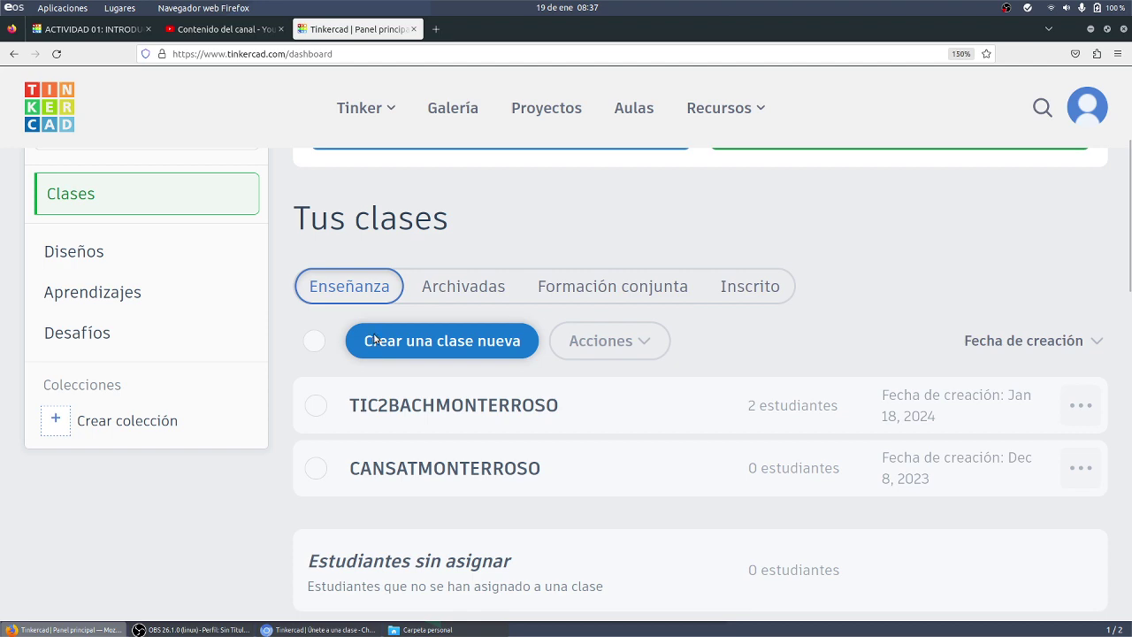
key(ctrl+minus)
key(ctrl+minus)
key(ctrl+minus)
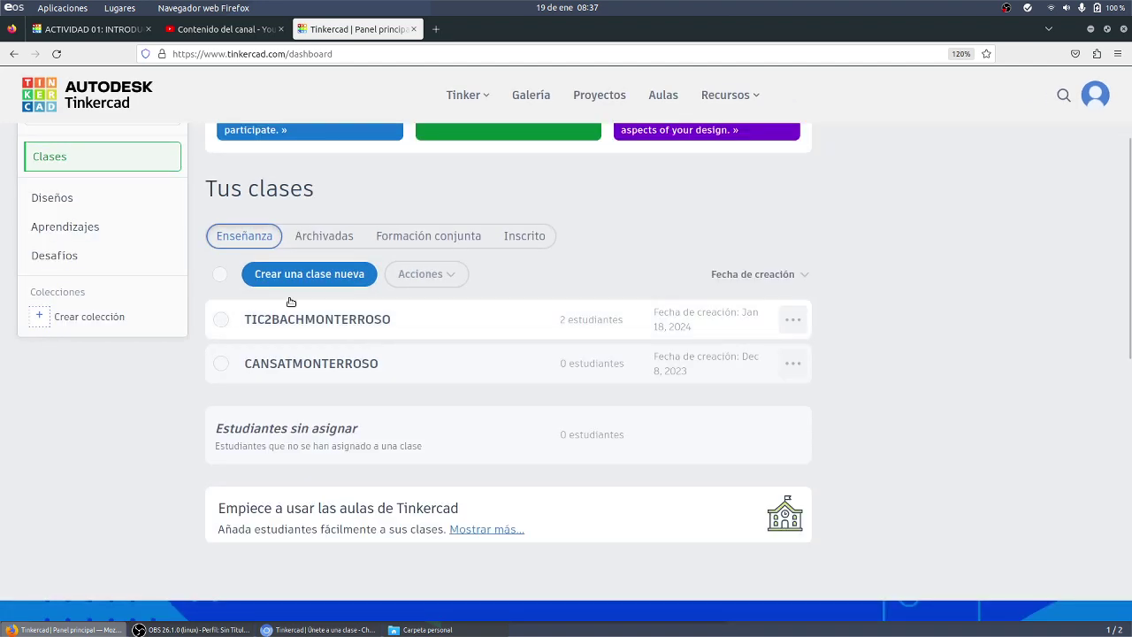
click(76, 197)
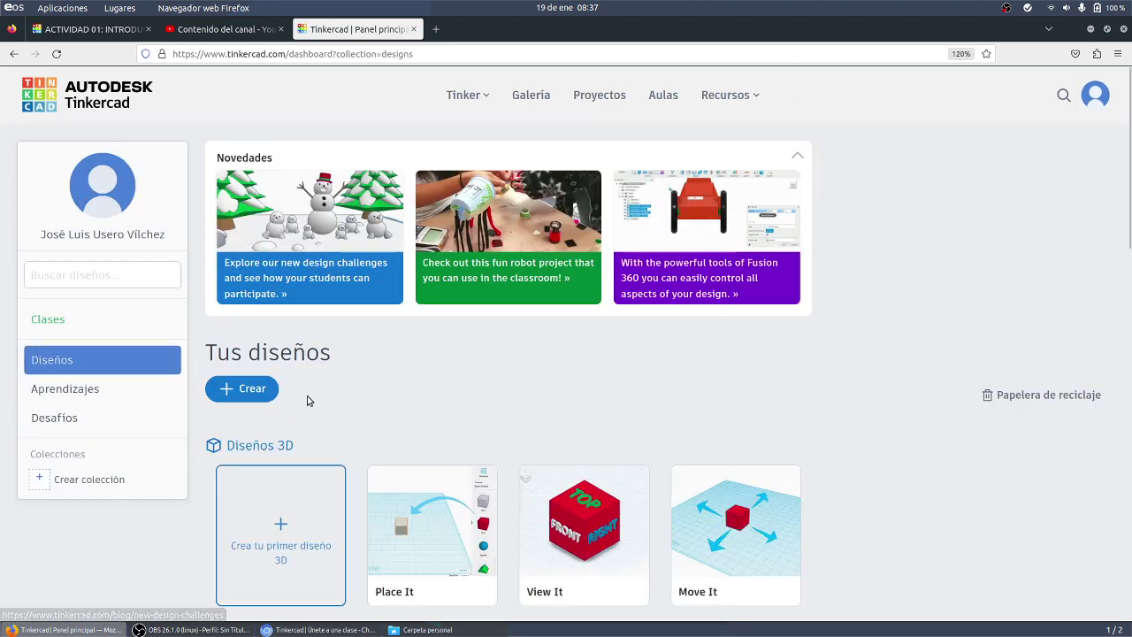
click(248, 389)
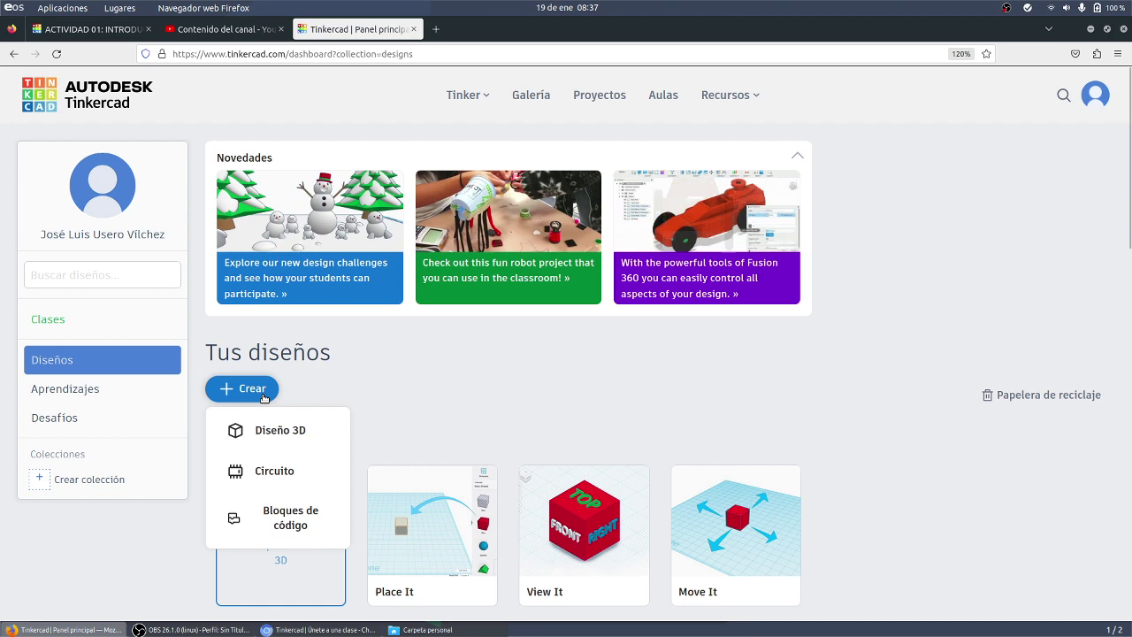
click(274, 470)
- Add an Arduino Uno R3 from the basic components to the empty workspace
scroll(280, 426, down, 1)
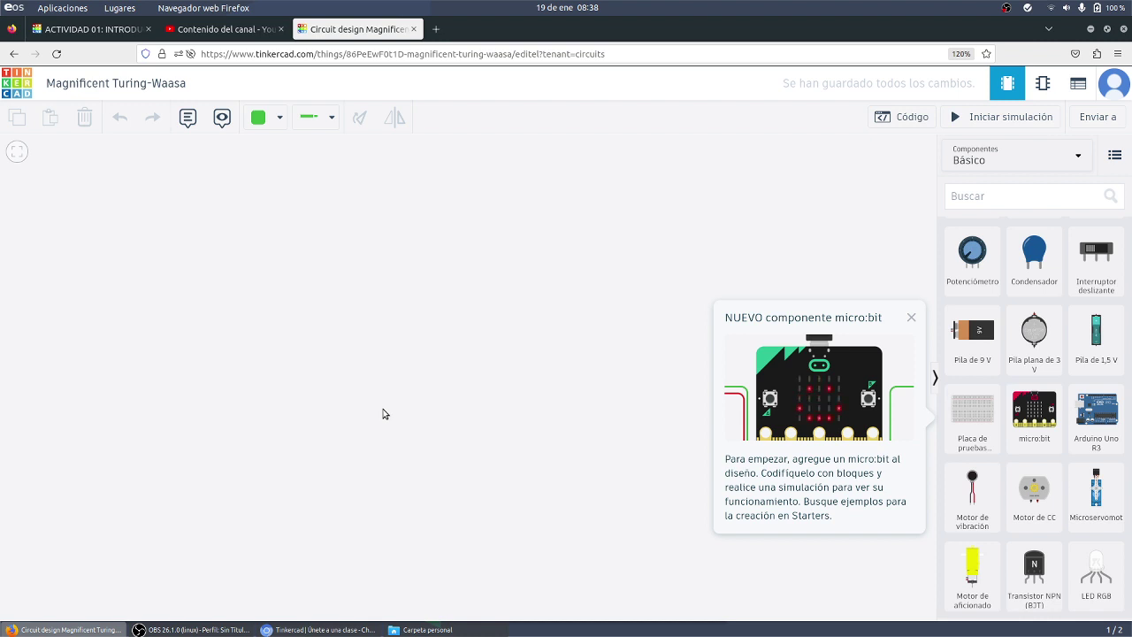
drag(1099, 425, 419, 398)
scroll(555, 443, up, 3)
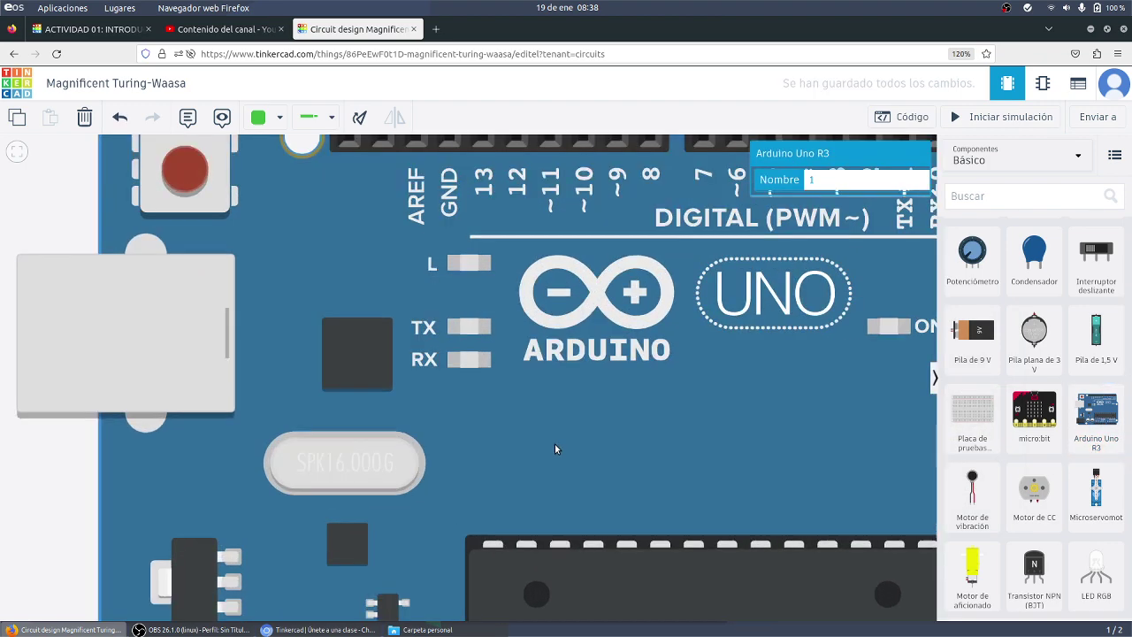
scroll(555, 450, down, 5)
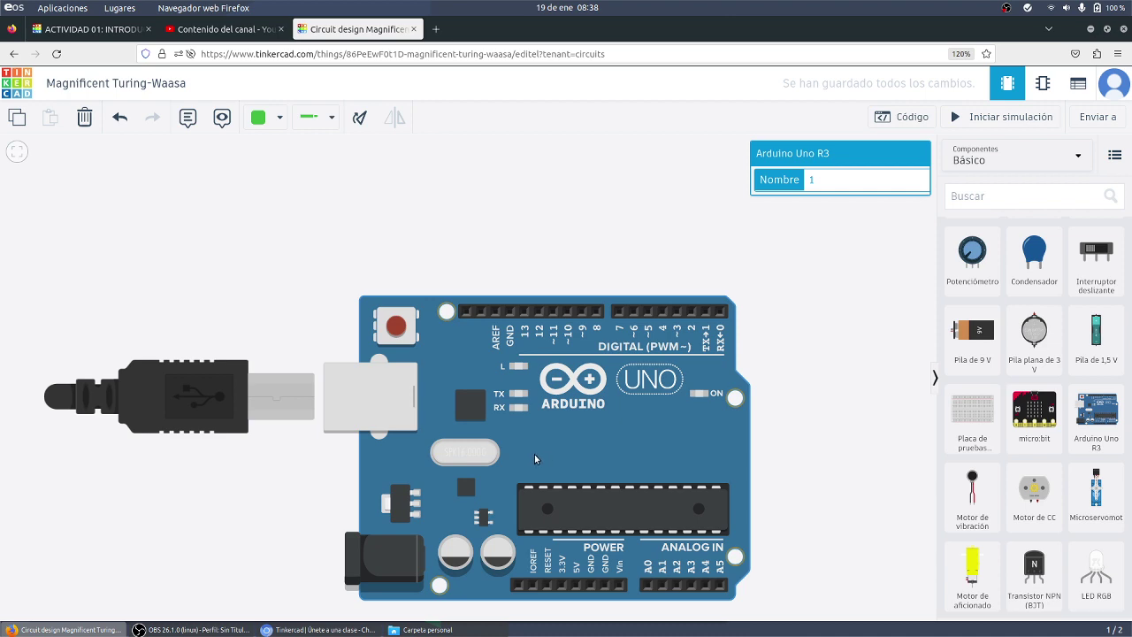
drag(805, 465, 786, 396)
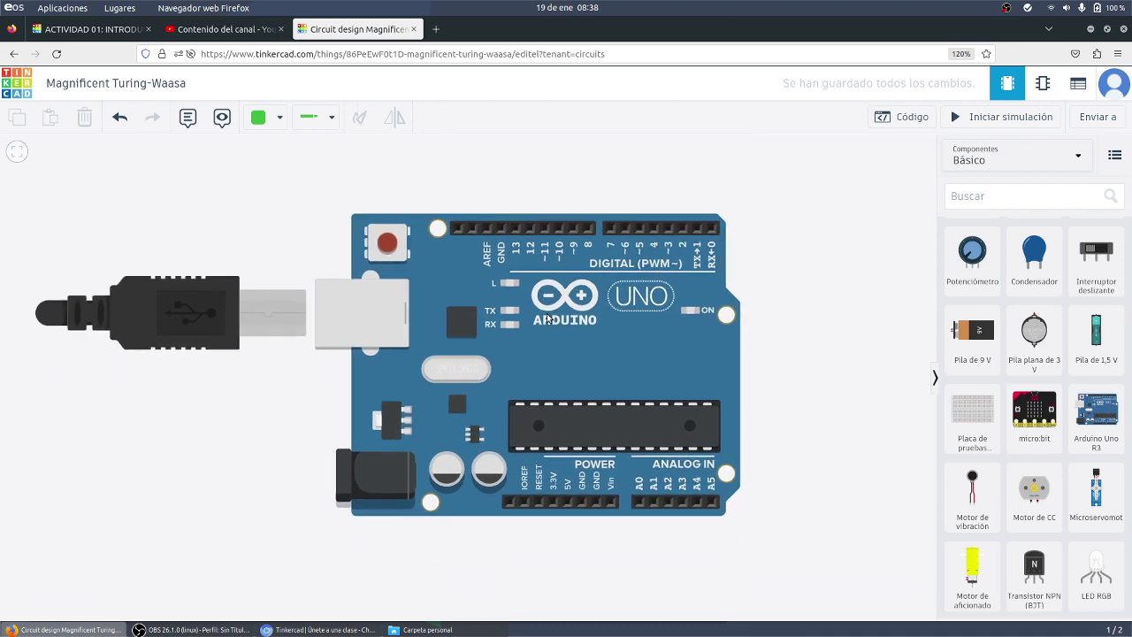
- Examine the Arduino Uno board layout and its power pins, including the 3.3V pin
scroll(535, 321, up, 5)
scroll(534, 320, down, 3)
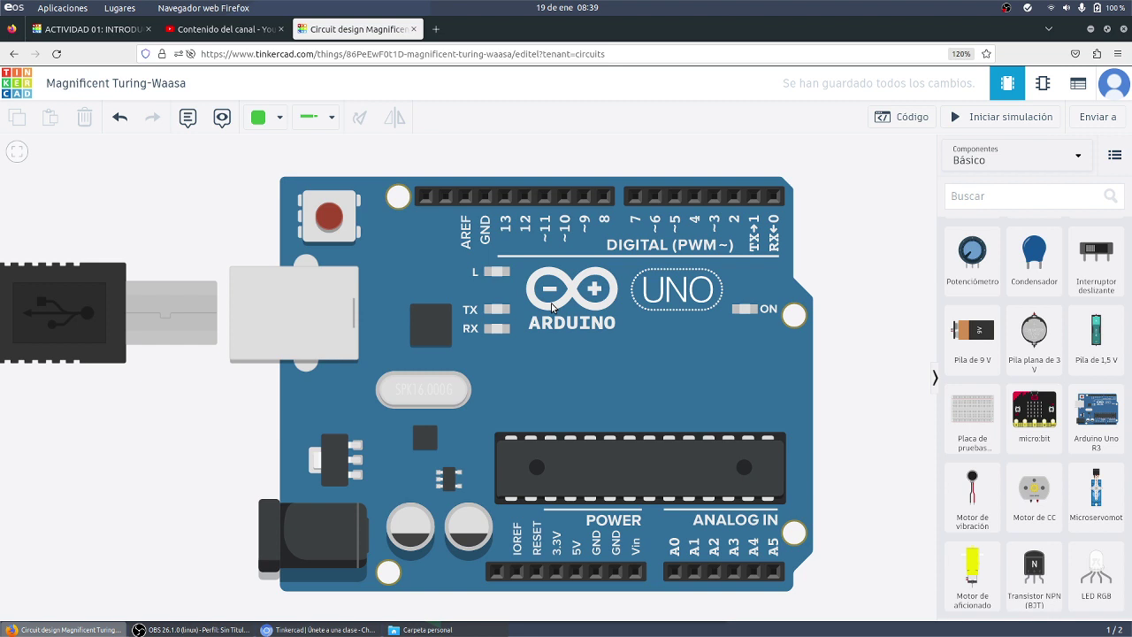
scroll(550, 305, down, 3)
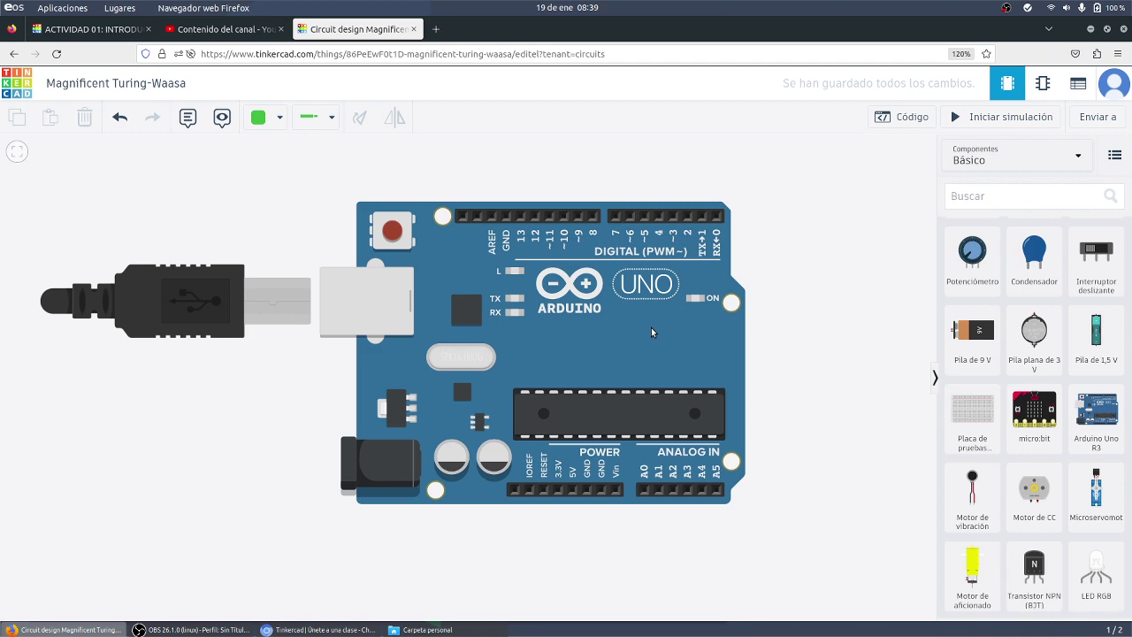
scroll(651, 332, up, 2)
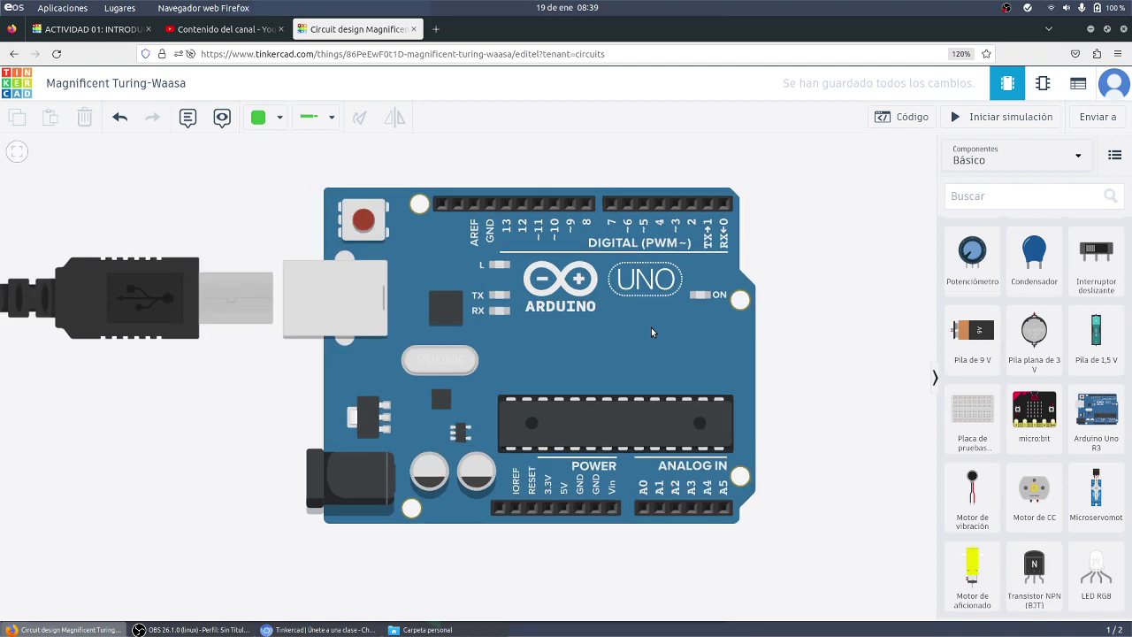
scroll(652, 327, up, 3)
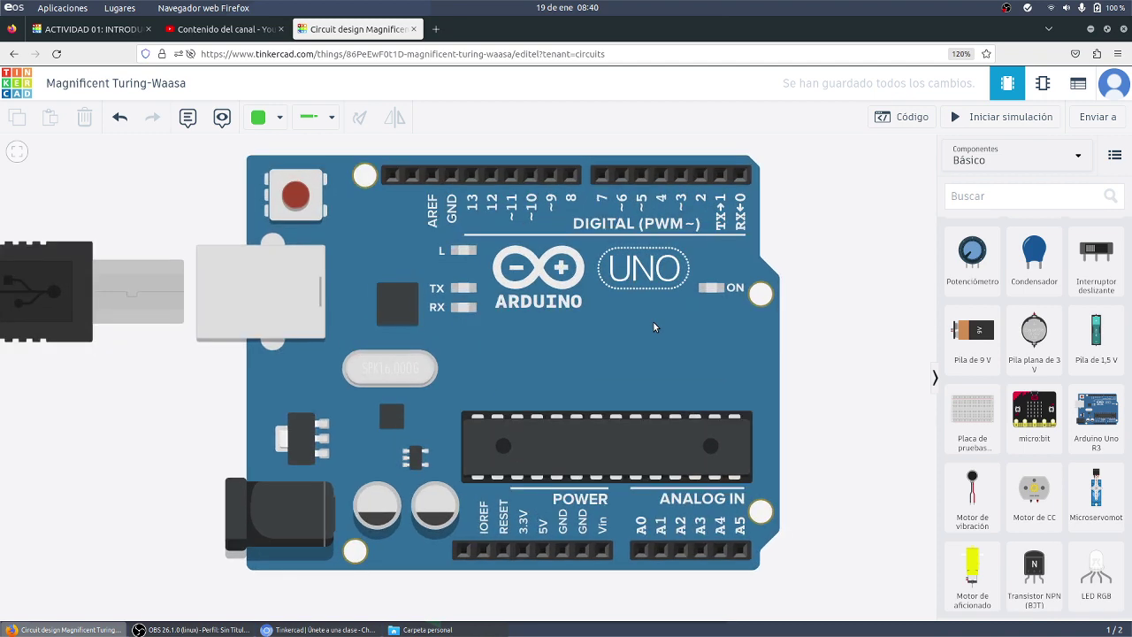
drag(838, 387, 793, 235)
scroll(350, 494, up, 2)
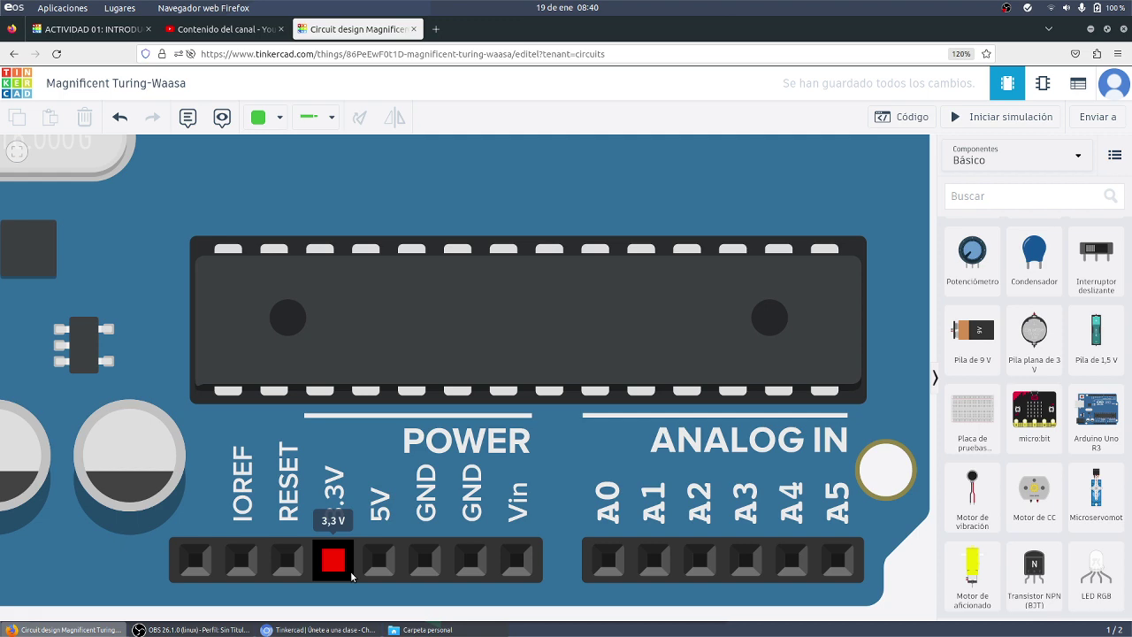
scroll(350, 570, down, 3)
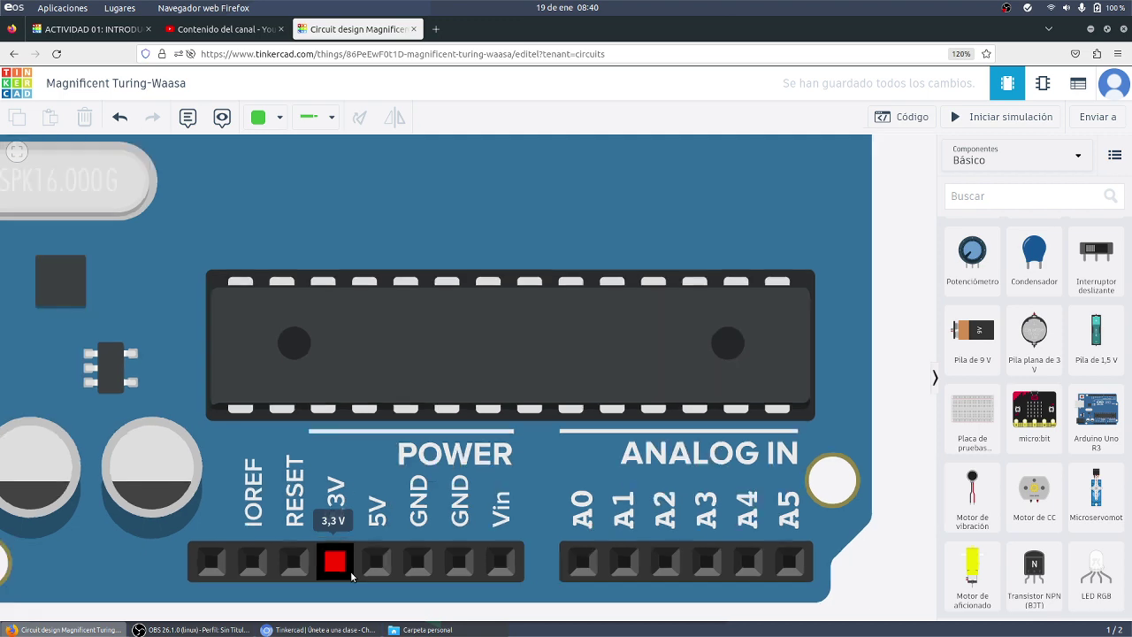
scroll(351, 570, down, 3)
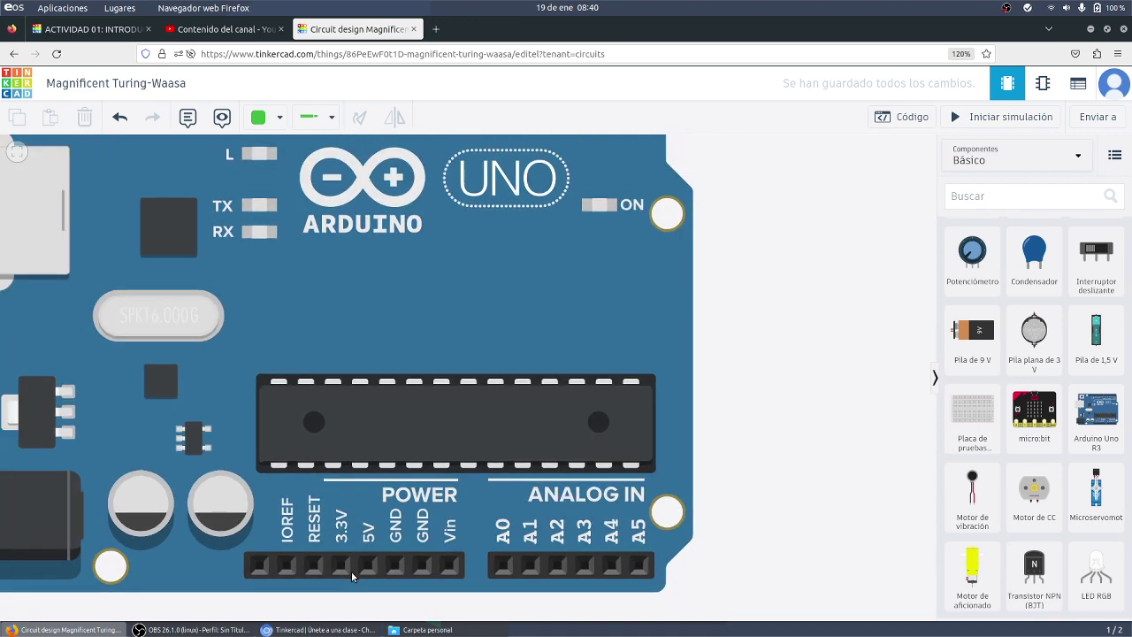
scroll(353, 573, down, 2)
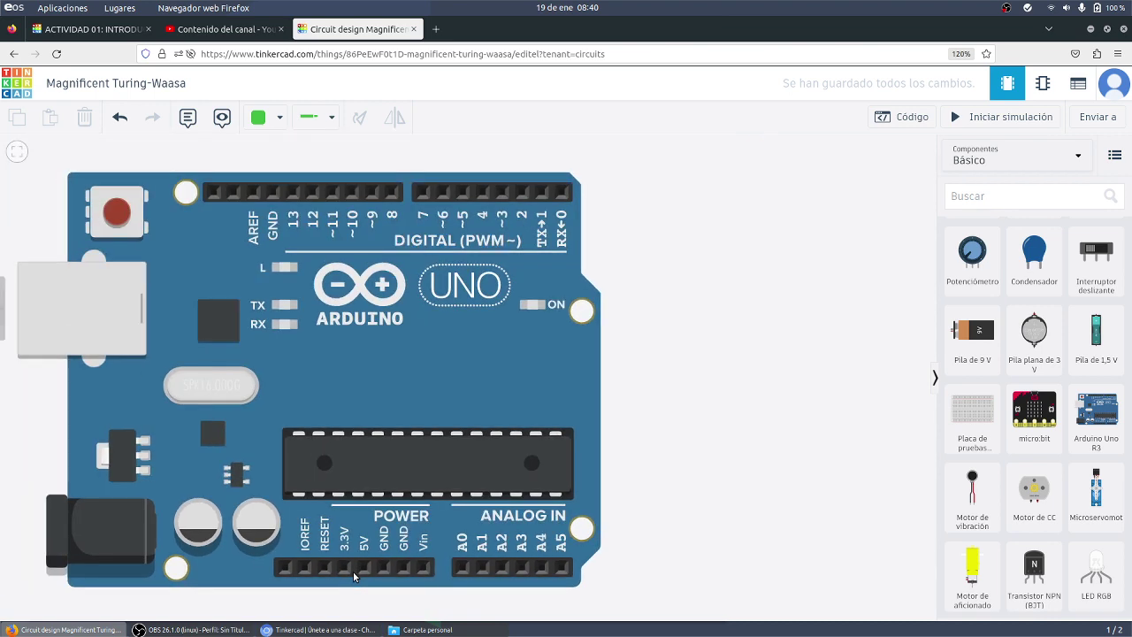
- Examine the Arduino's digital pins 0 to 13 with their PWM marks and the analog inputs A0 to A5
drag(713, 277, 760, 412)
scroll(633, 375, up, 1)
scroll(634, 375, up, 3)
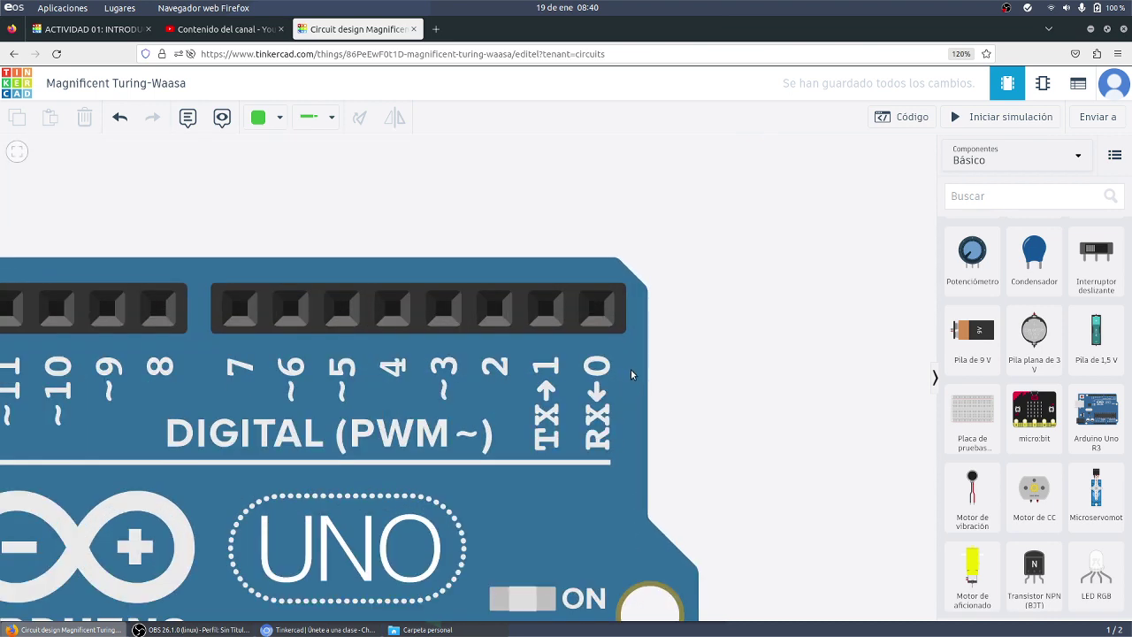
drag(663, 361, 887, 308)
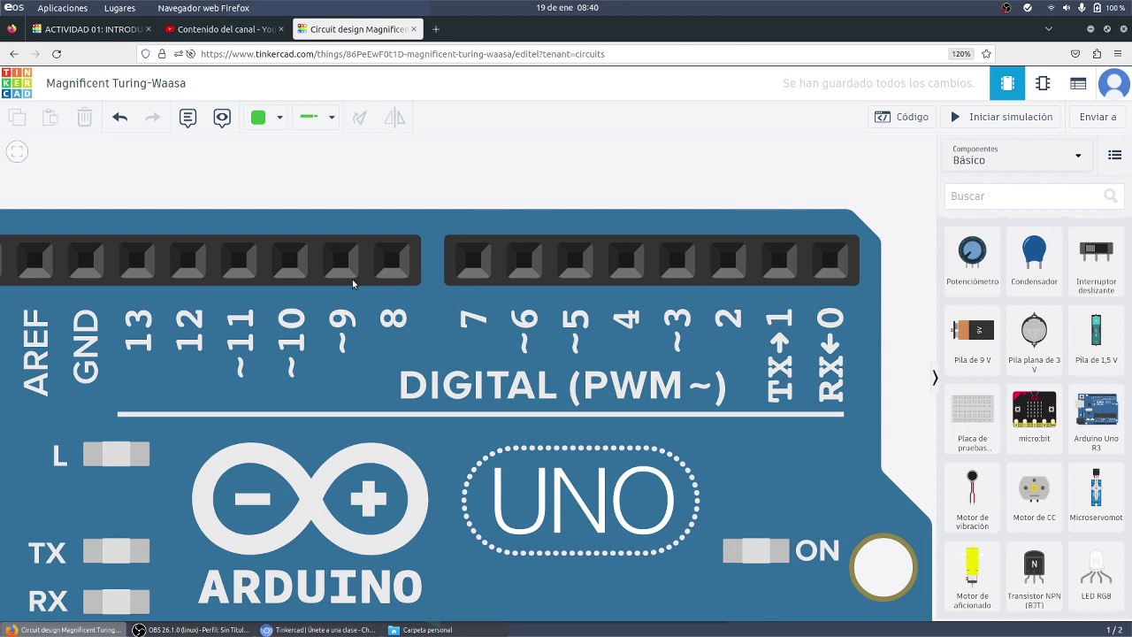
scroll(287, 262, down, 1)
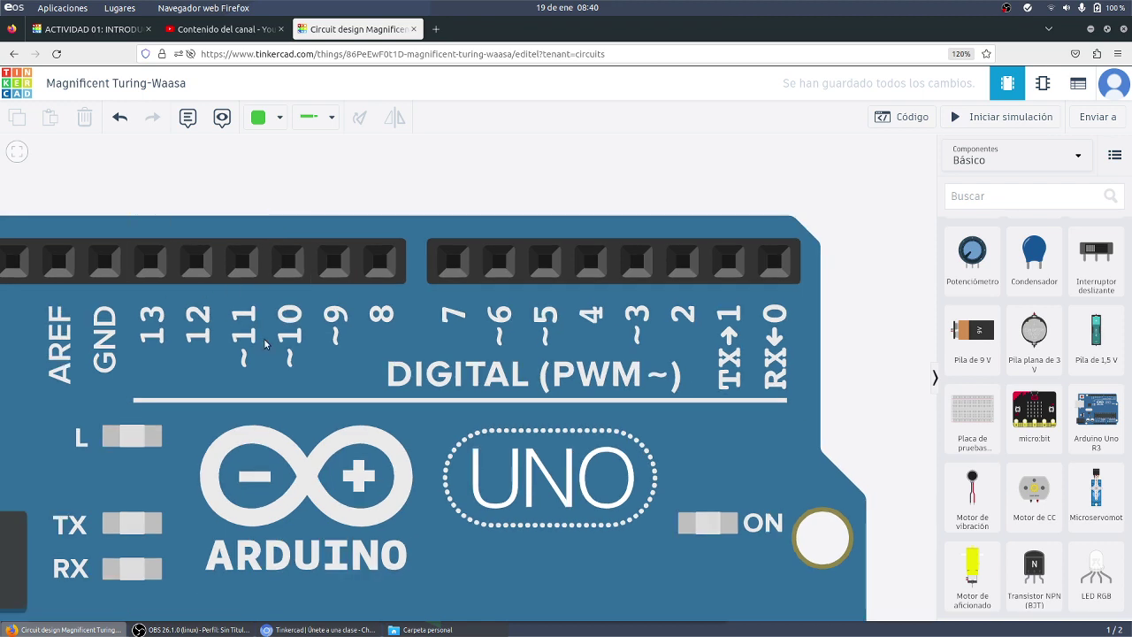
scroll(270, 358, down, 3)
drag(640, 469, 733, 240)
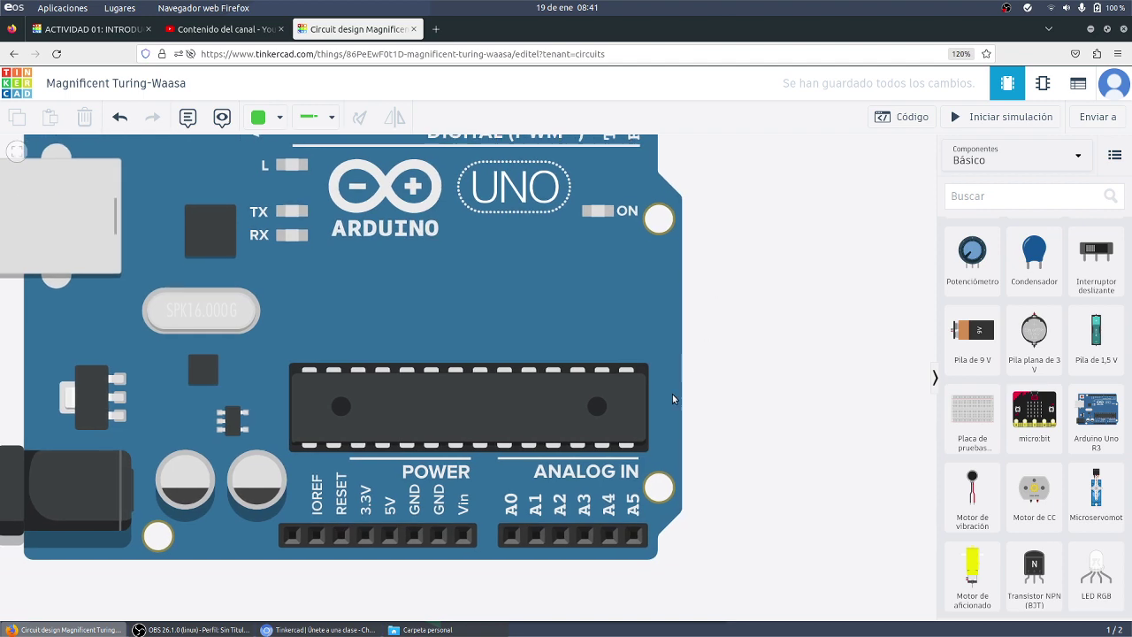
scroll(558, 536, up, 2)
scroll(558, 536, up, 2)
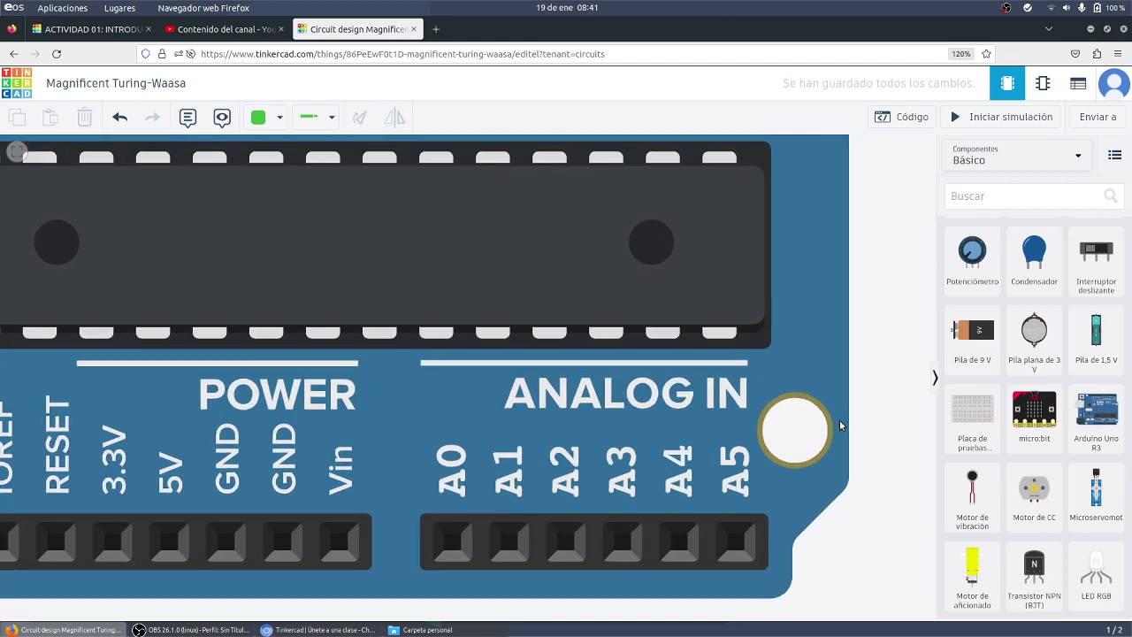
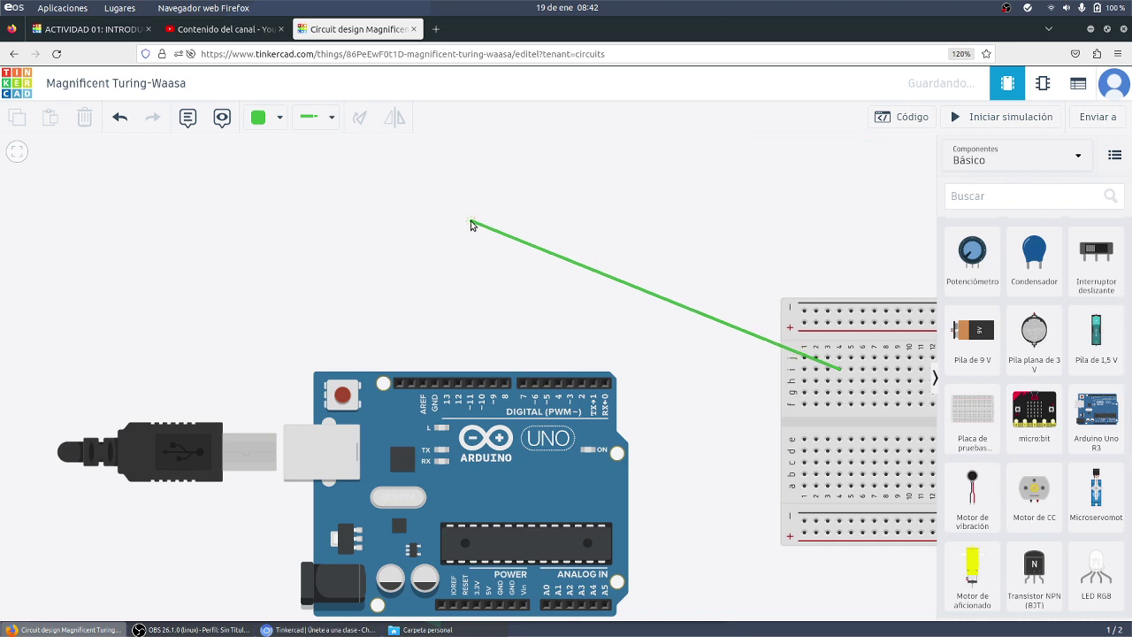
- Discard the unfinished wire and move the small breadboard directly above the Arduino, roughly centred over its digital pins
key(Escape)
drag(785, 346, 257, 156)
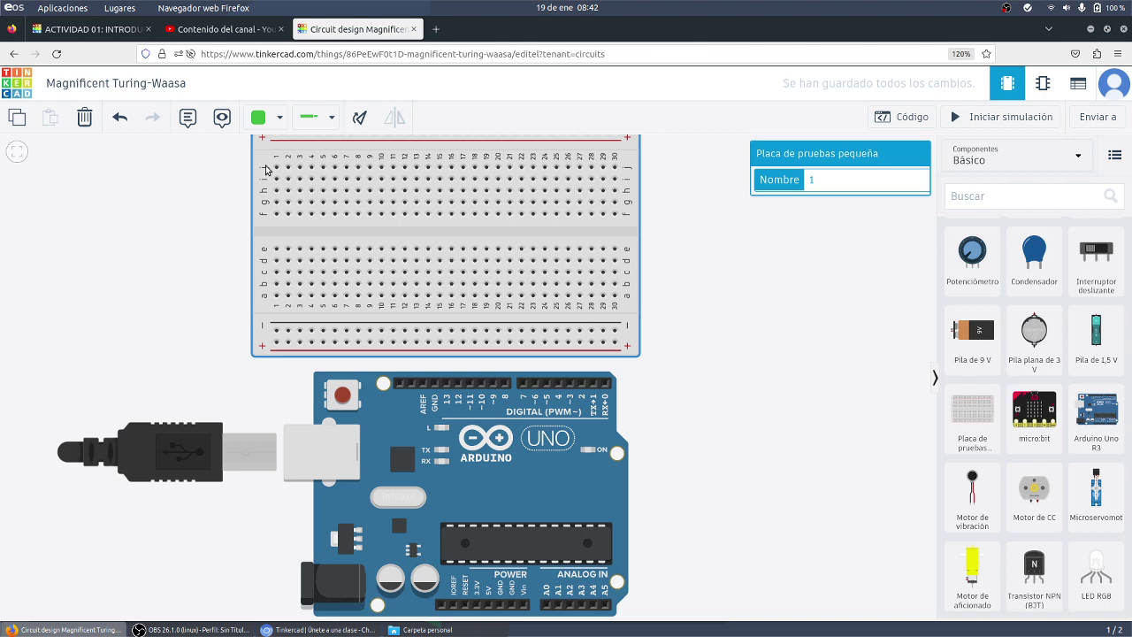
scroll(177, 298, up, 3)
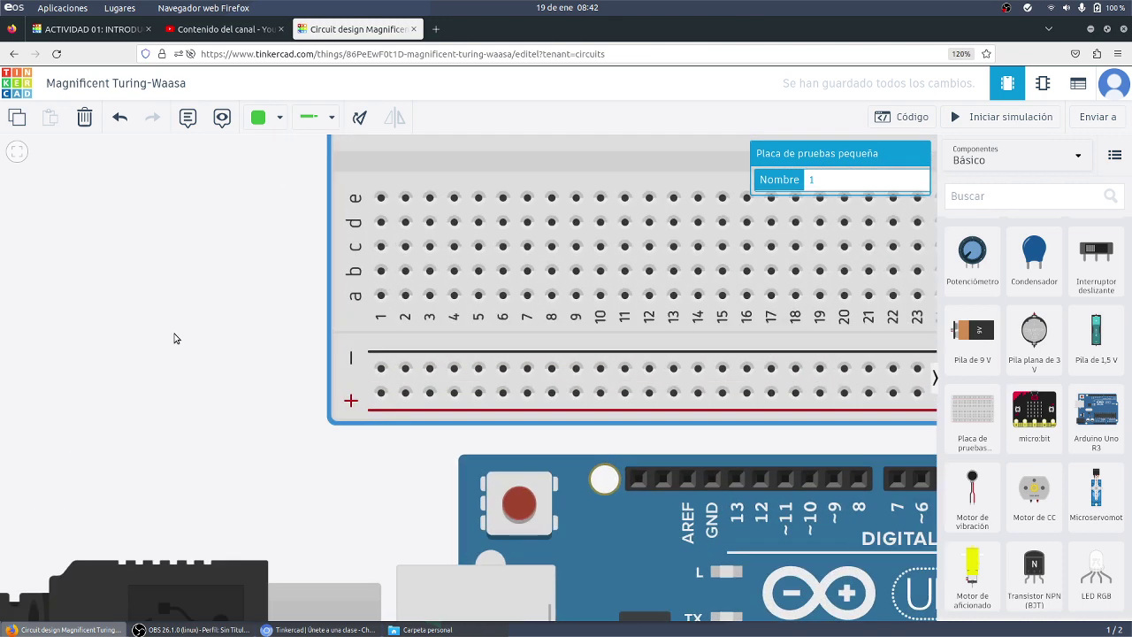
drag(193, 356, 2, 316)
scroll(147, 454, down, 2)
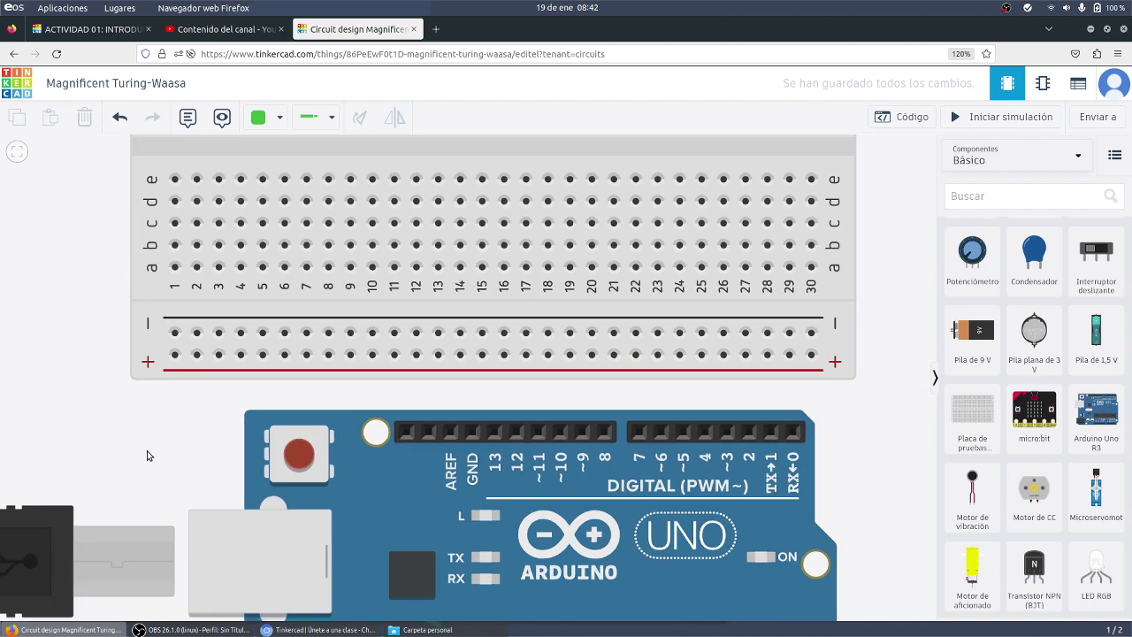
drag(147, 454, 43, 472)
scroll(43, 473, up, 1)
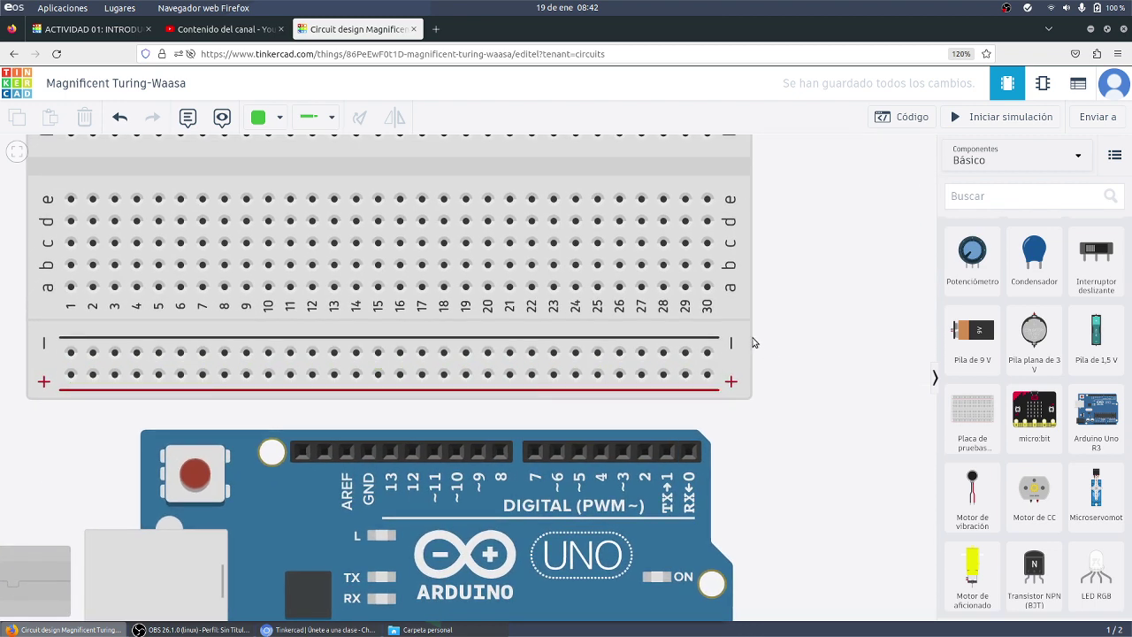
drag(753, 324, 782, 319)
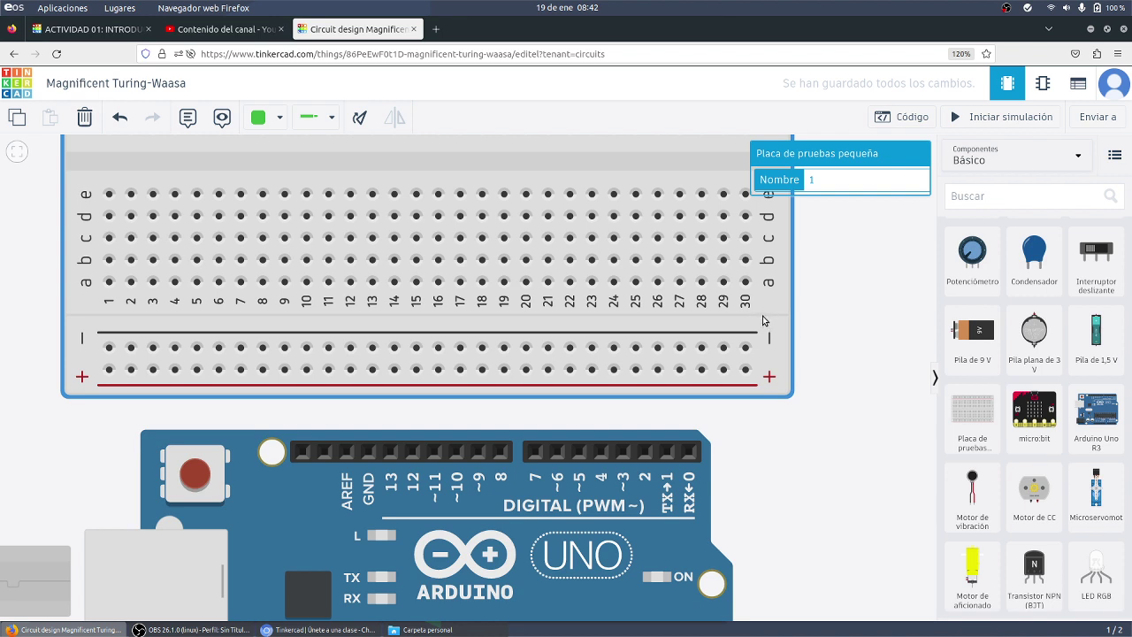
- Wire the Arduino's upper GND pin to the breadboard's lower negative rail near column 13 and colour the wire black (Negro)
click(369, 454)
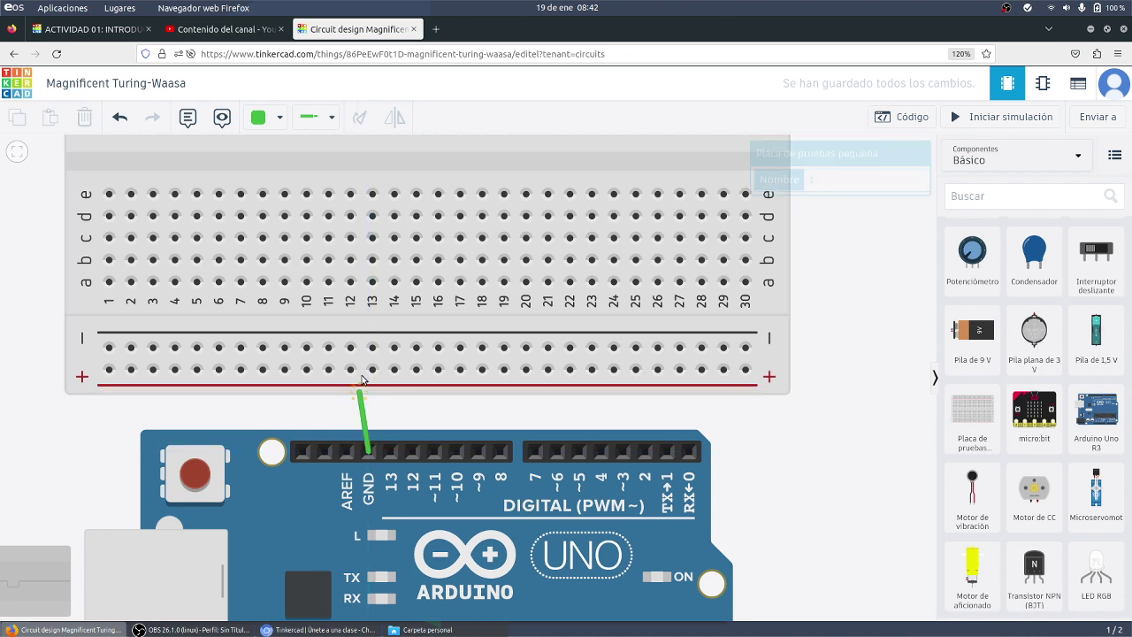
click(372, 348)
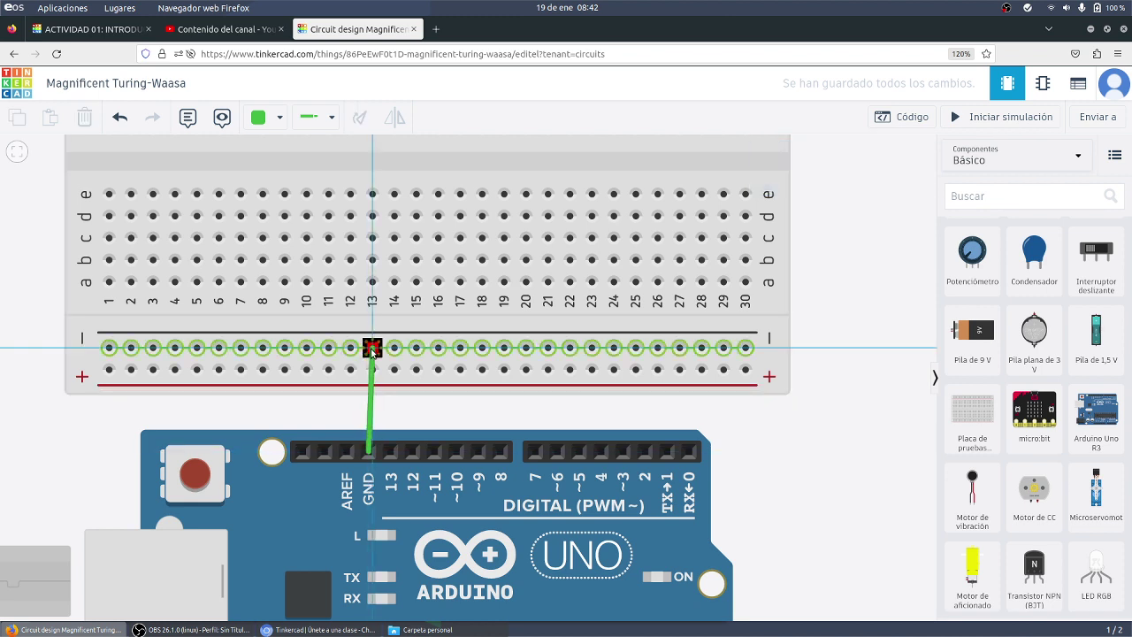
click(372, 348)
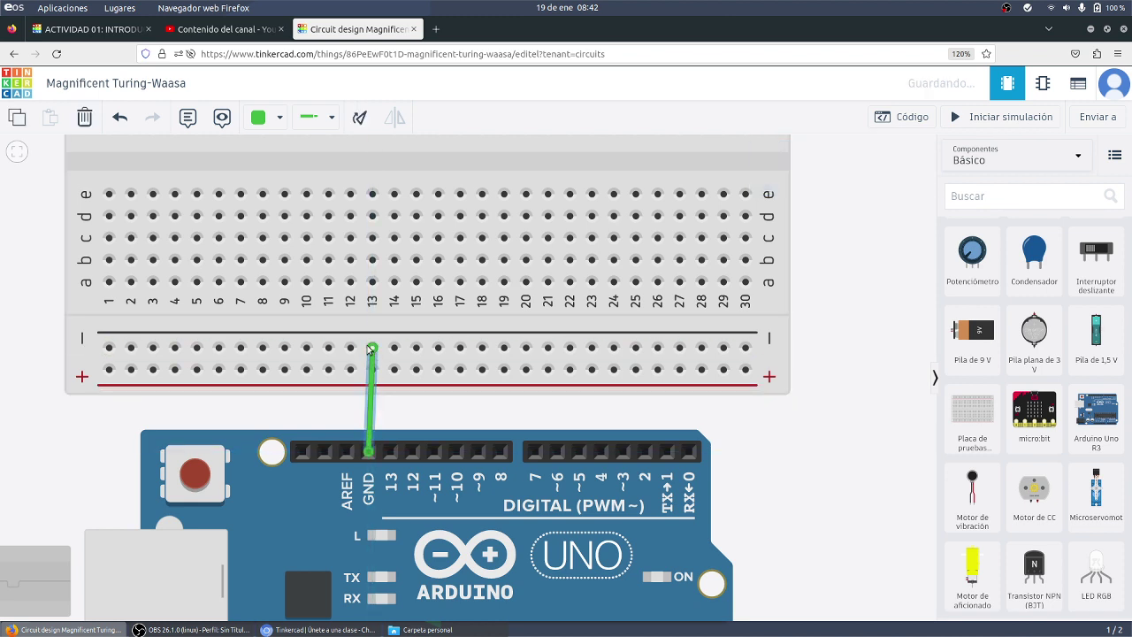
click(281, 118)
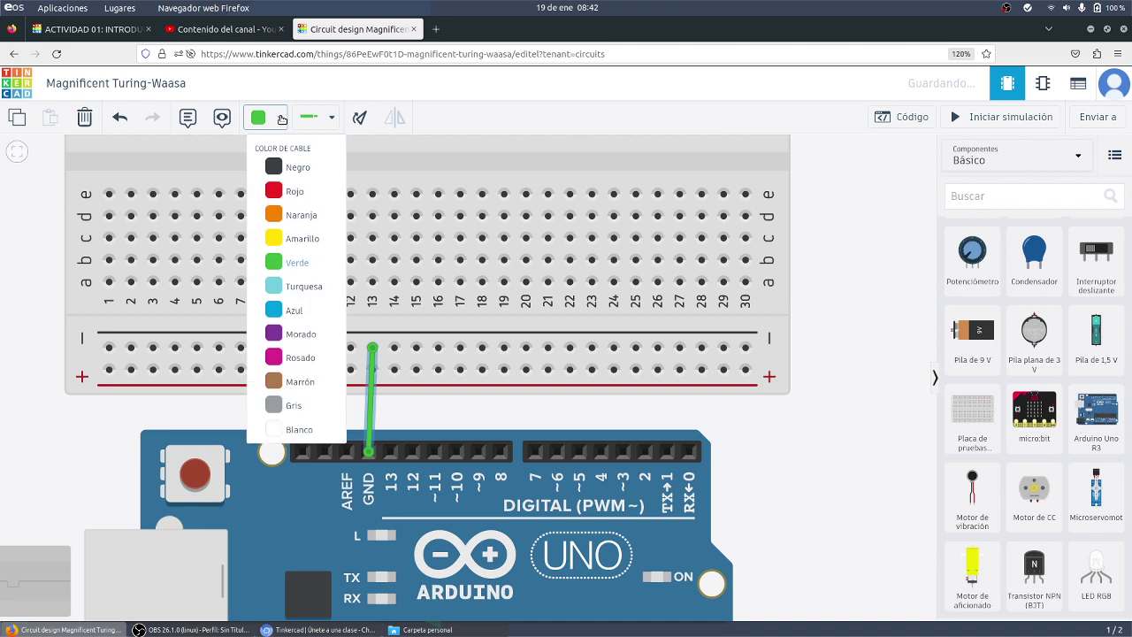
click(276, 168)
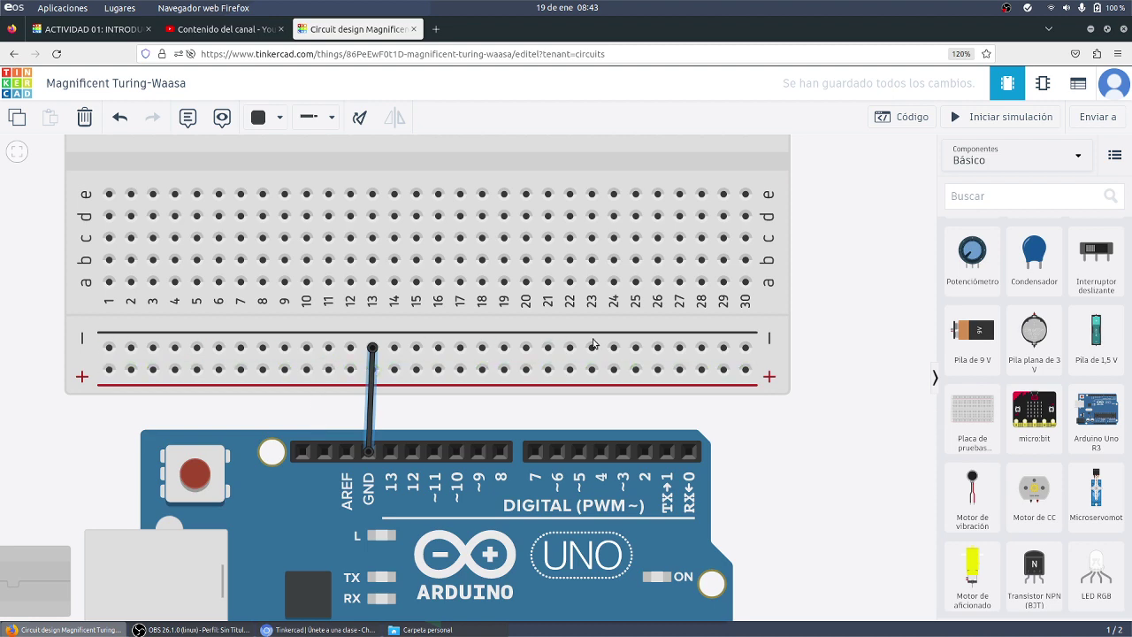
- Shift the small breadboard slightly so the black ground wire runs straight up from the Arduino's GND pin
drag(675, 323, 661, 320)
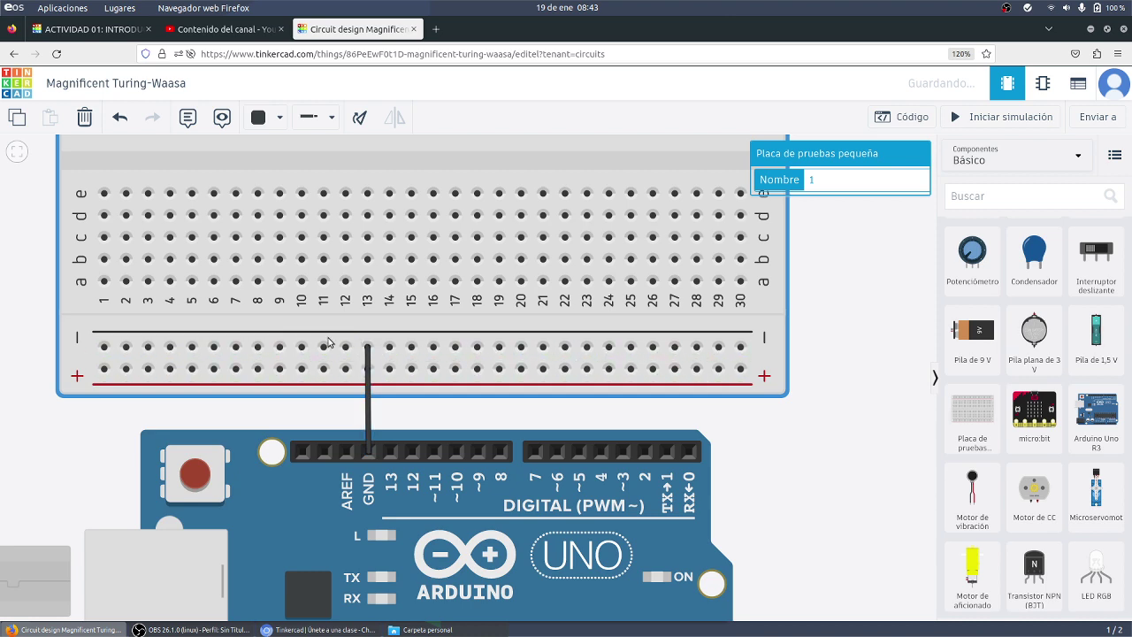
scroll(49, 458, down, 1)
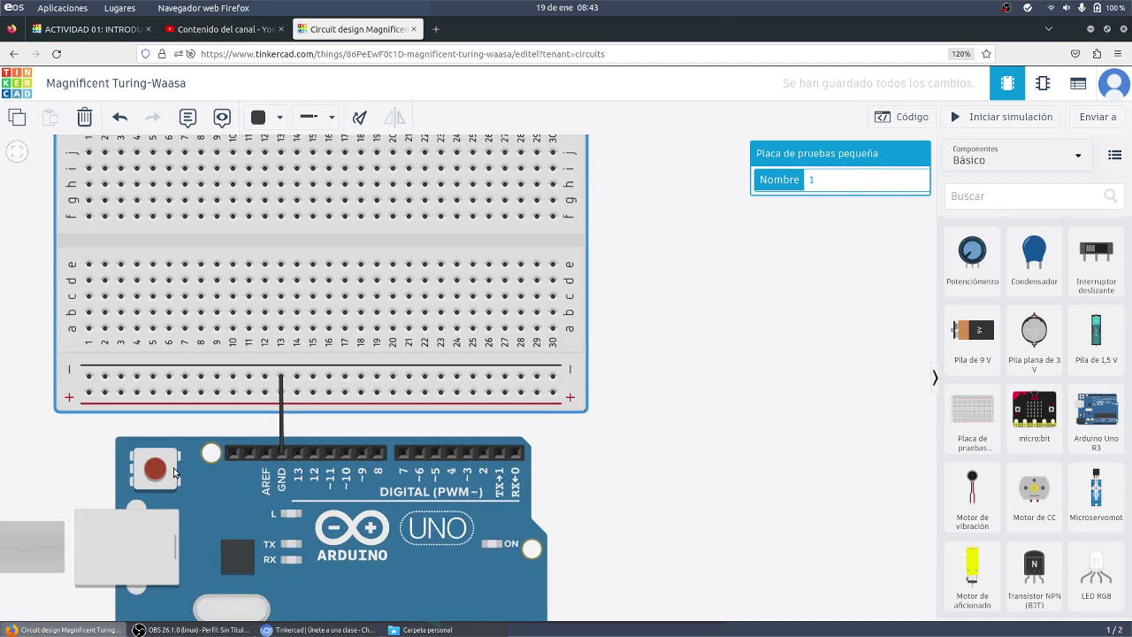
click(660, 404)
- Wire the Arduino's 3.3V pin to the breadboard's lower positive rail near column 16 and check both wire ends
scroll(660, 404, down, 1)
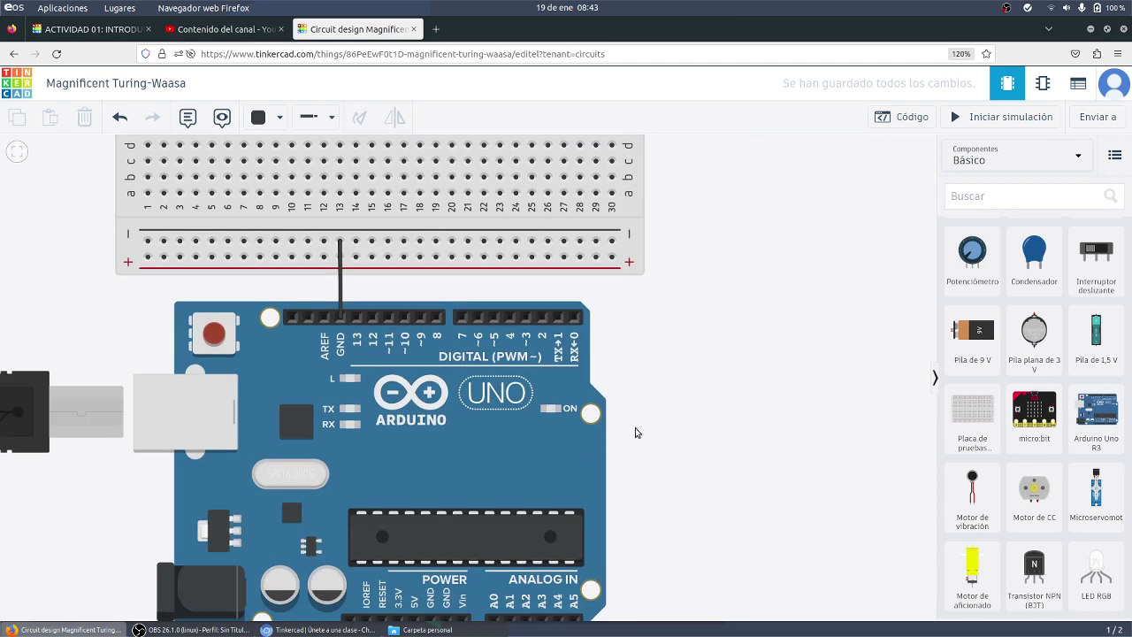
drag(636, 432, 645, 410)
click(405, 591)
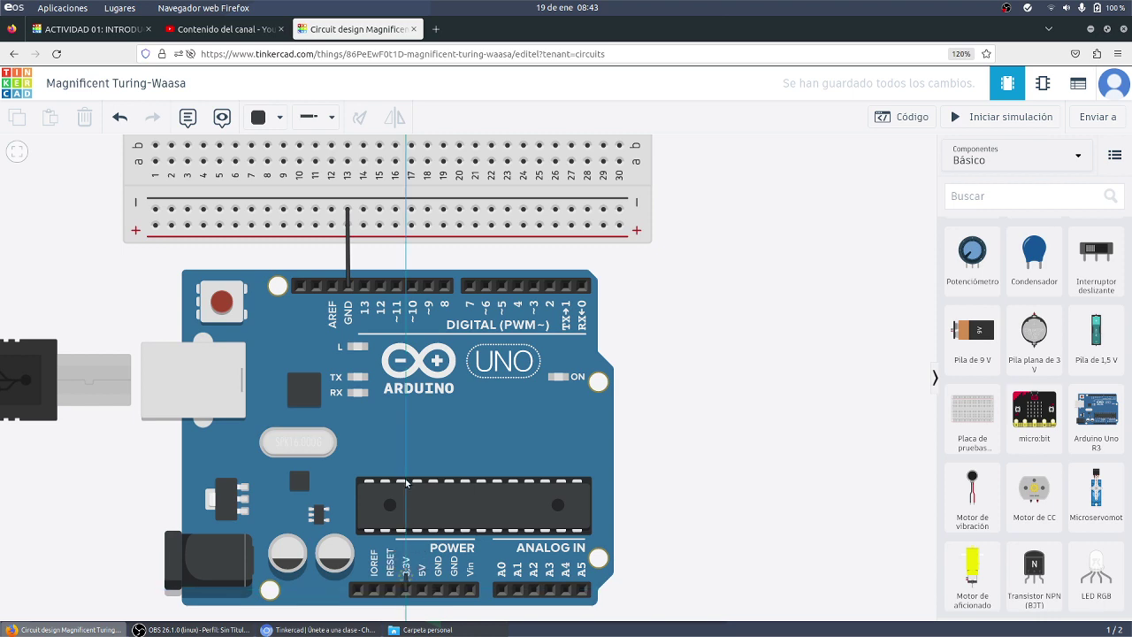
click(395, 226)
scroll(395, 228, up, 3)
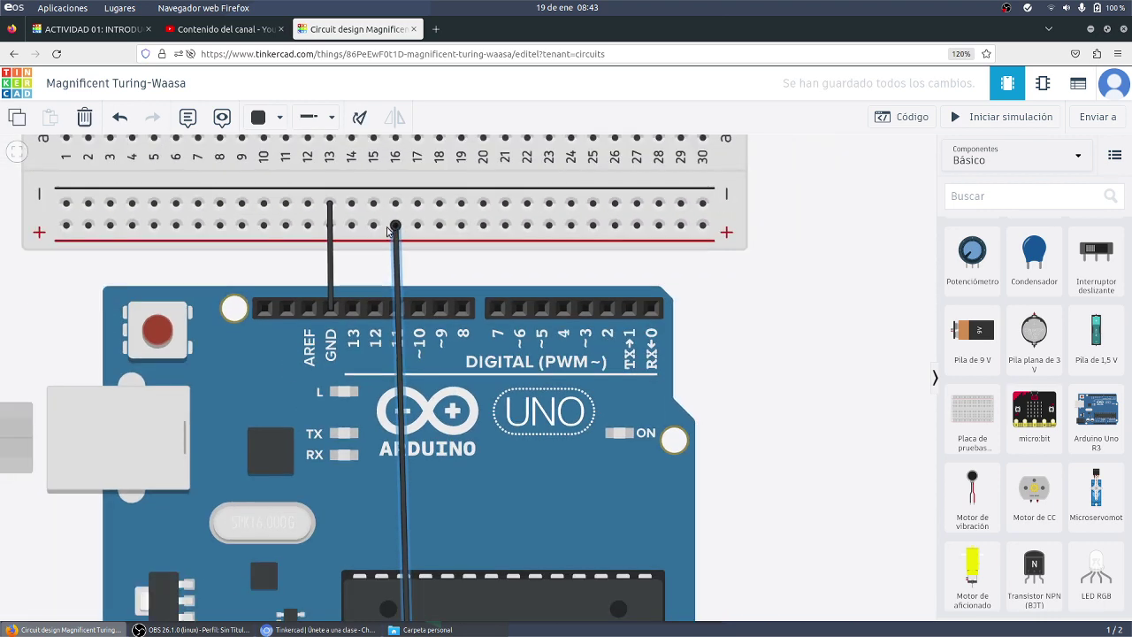
drag(538, 260, 547, 274)
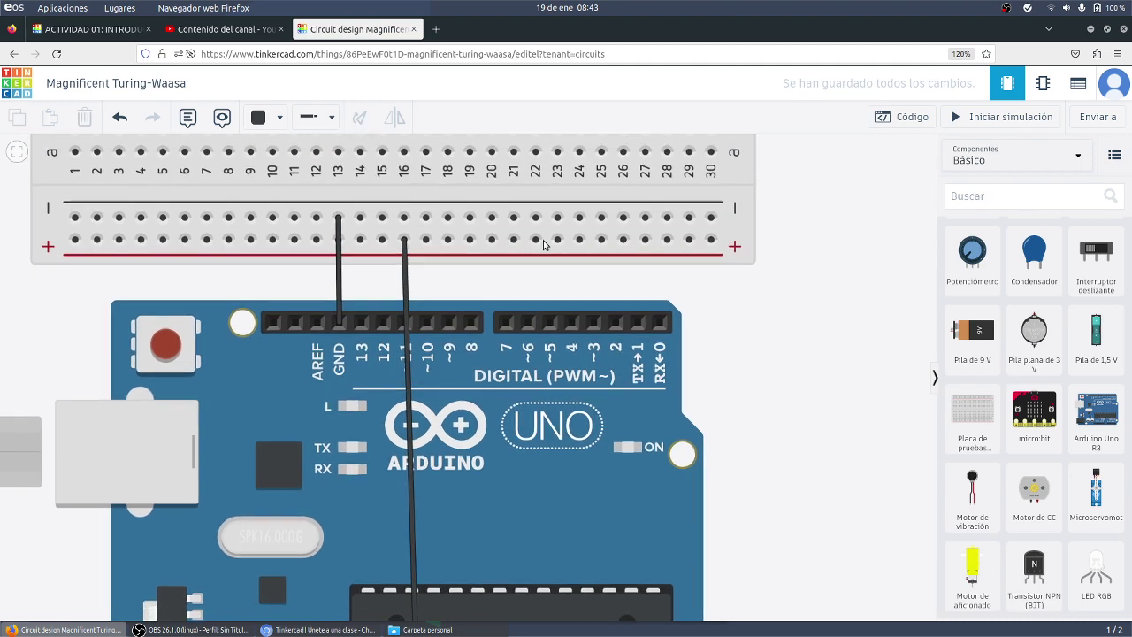
scroll(544, 245, down, 3)
scroll(768, 334, down, 3)
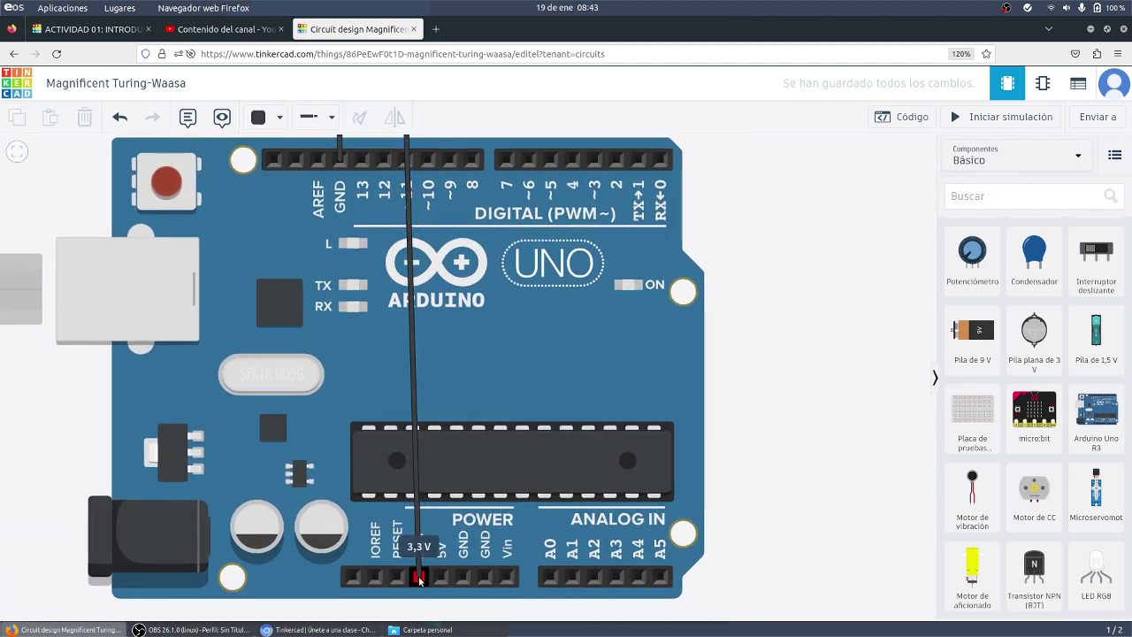
- Colour the wire between the 3.3V pin and the positive rail red (Rojo)
scroll(778, 532, up, 3)
scroll(778, 533, up, 4)
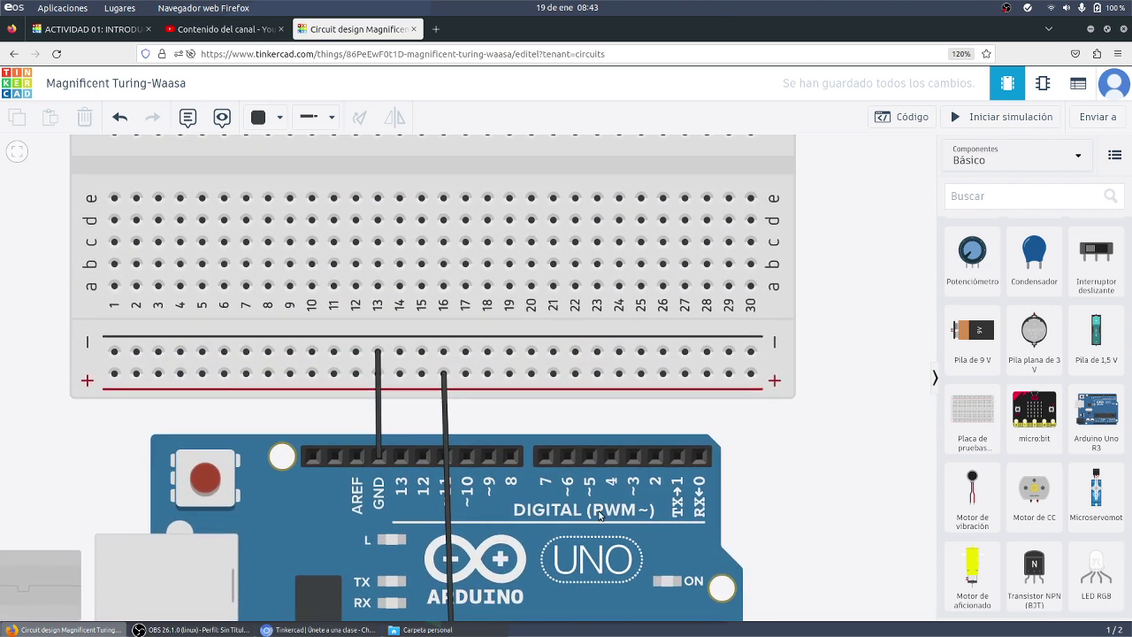
click(445, 414)
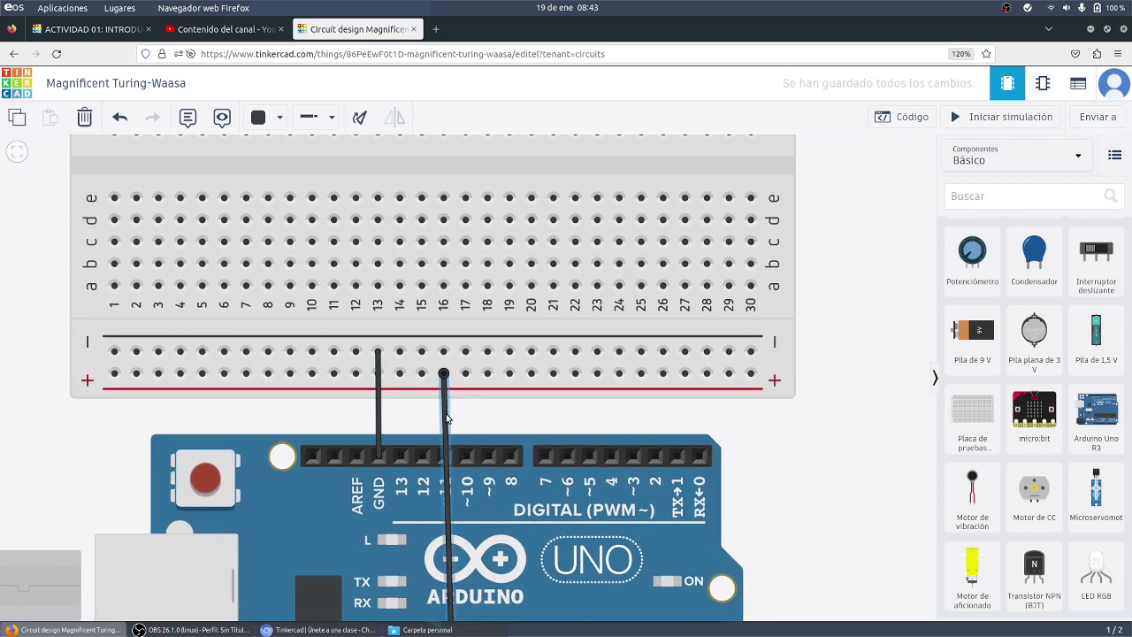
click(280, 122)
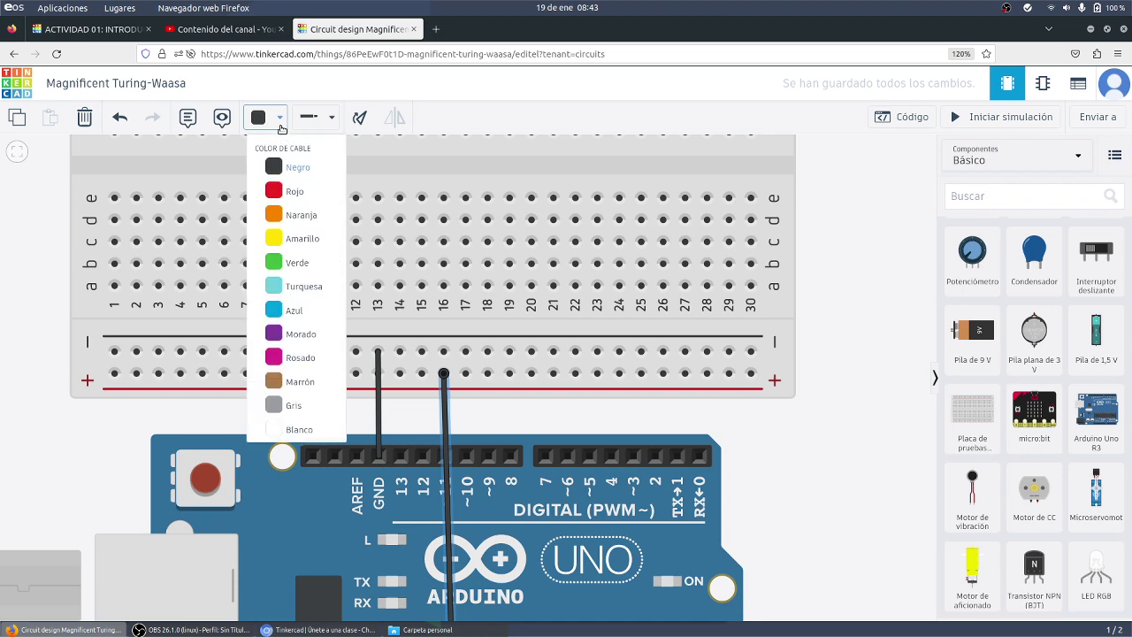
click(275, 189)
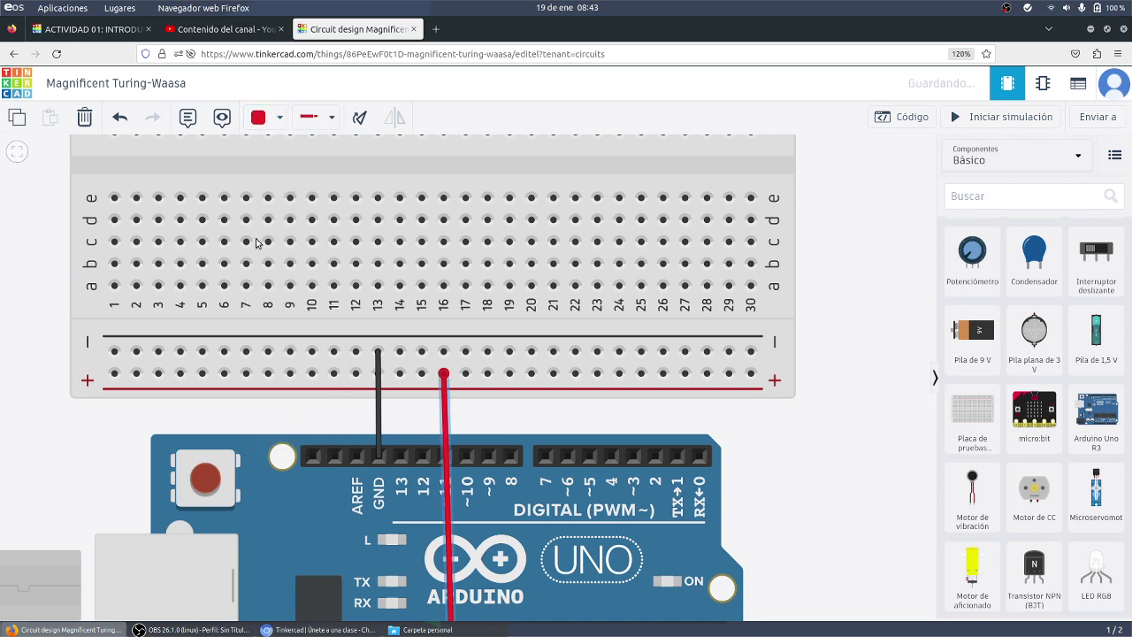
click(879, 281)
- Place an LED on the breadboard with its legs in row d, columns 13 and 14
drag(879, 281, 884, 336)
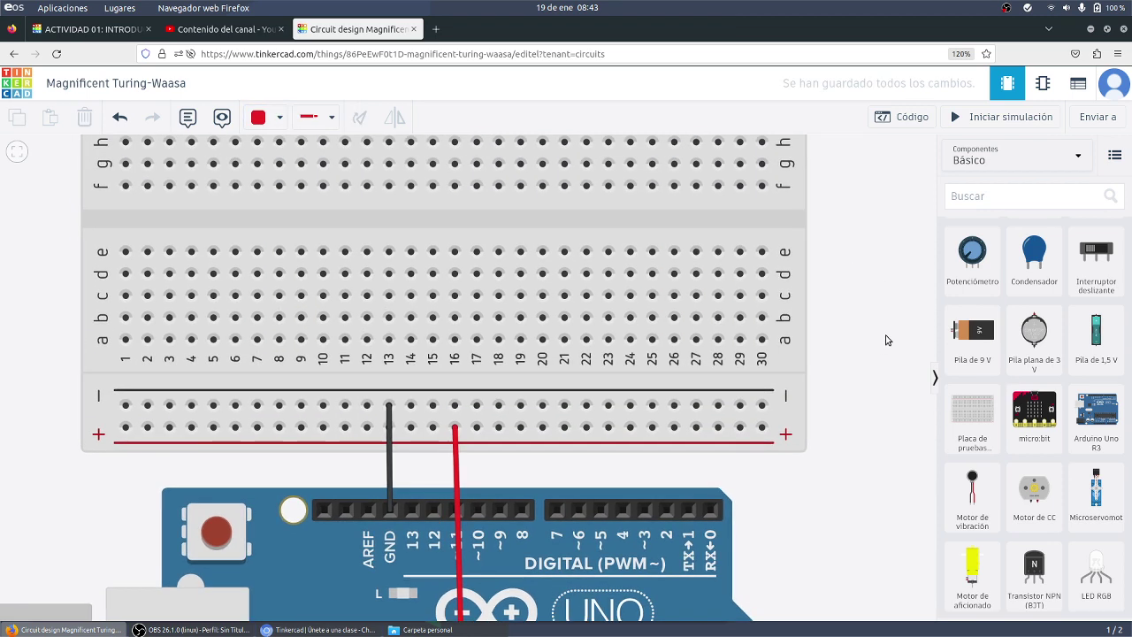
scroll(881, 344, up, 2)
scroll(933, 376, up, 1)
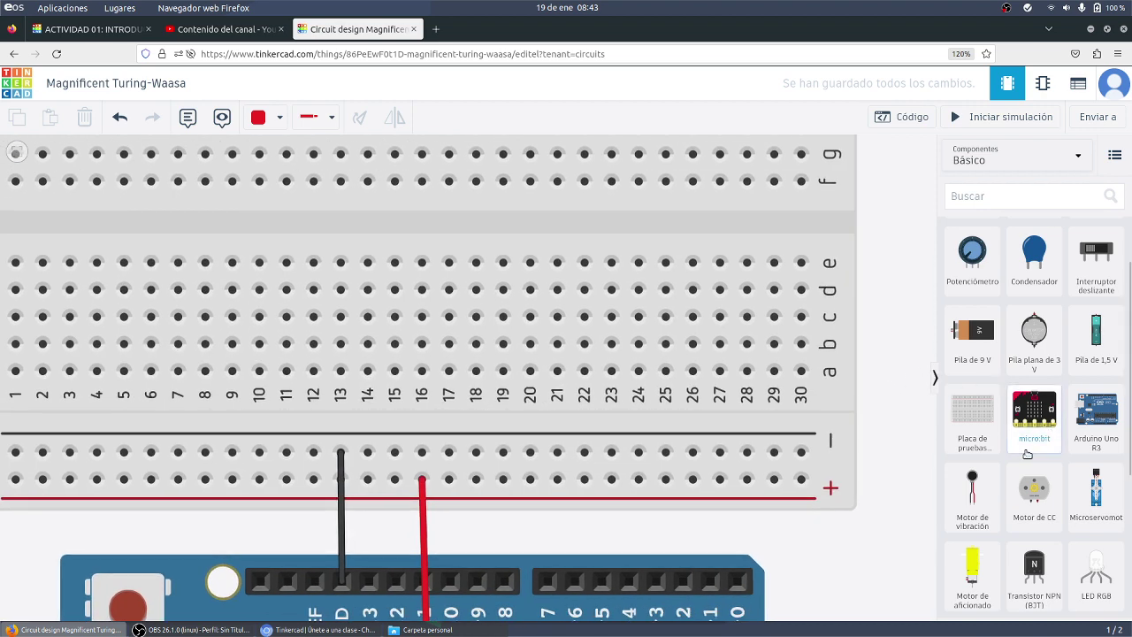
scroll(1030, 451, down, 3)
scroll(1026, 451, down, 1)
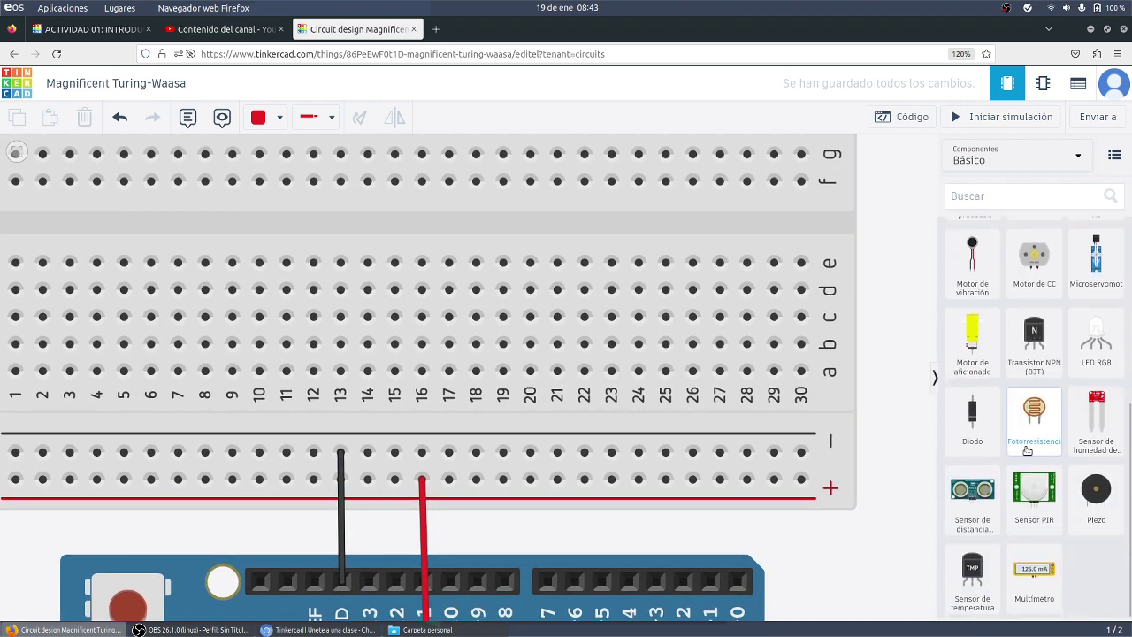
scroll(1024, 416, up, 5)
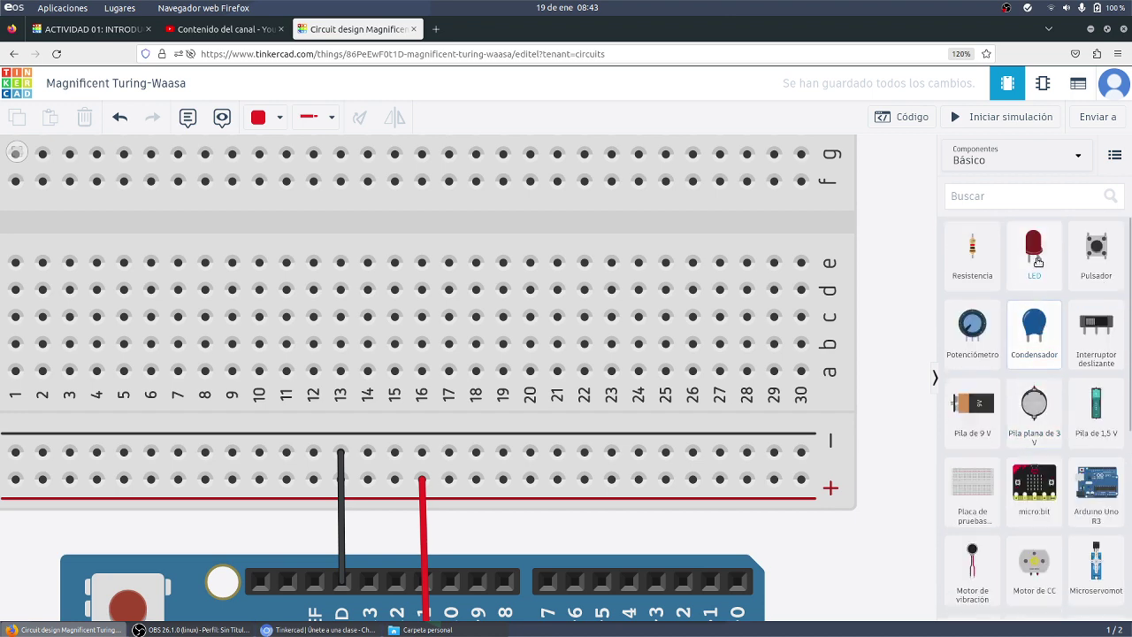
drag(1034, 247, 341, 293)
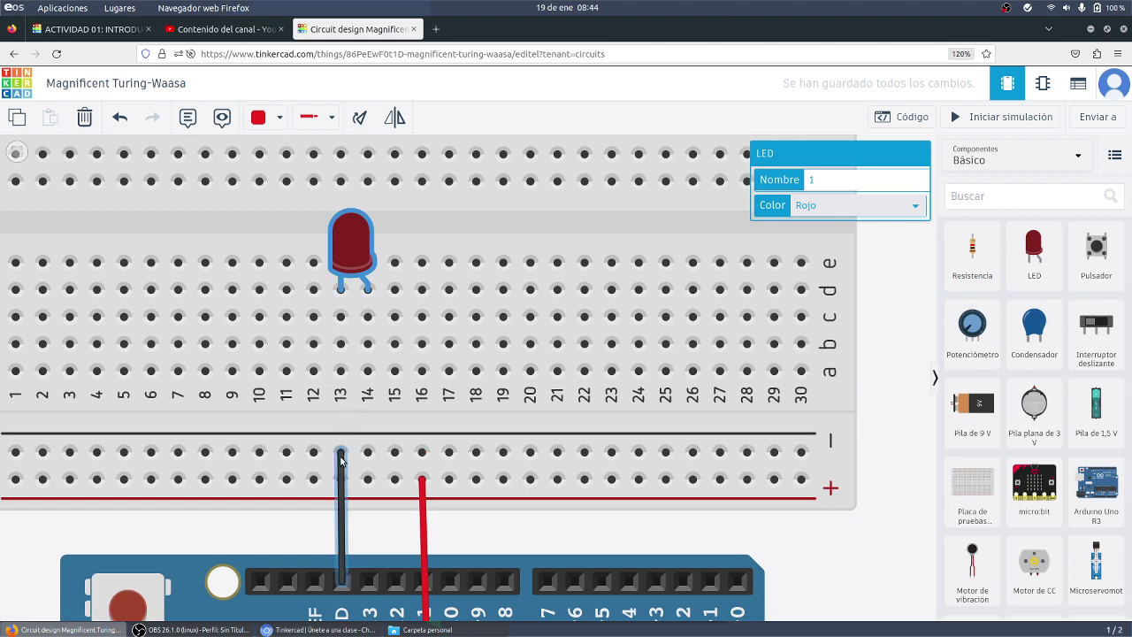
- Wire the LED leg in column 13 to the lower negative rail near column 12 and colour the wire black (Negro)
click(341, 296)
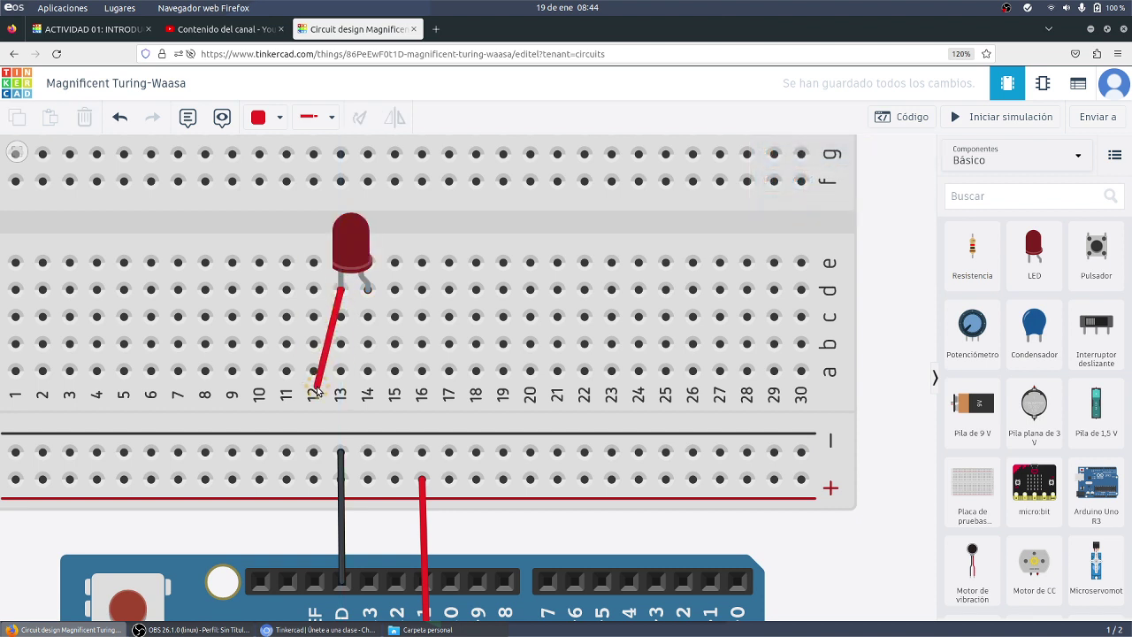
click(314, 451)
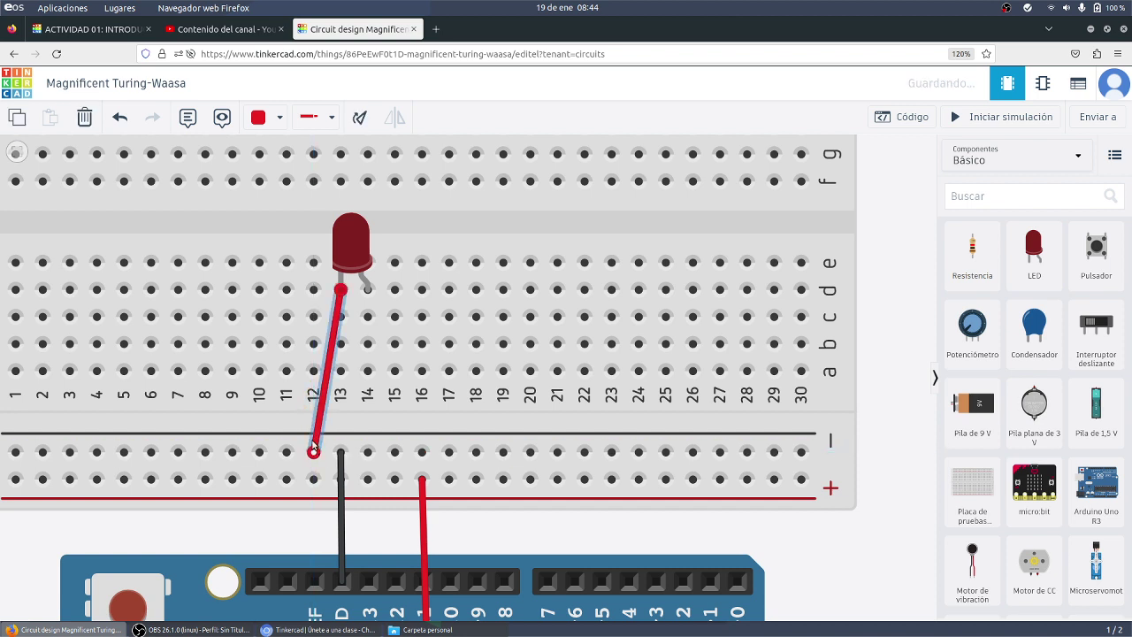
click(277, 123)
click(288, 164)
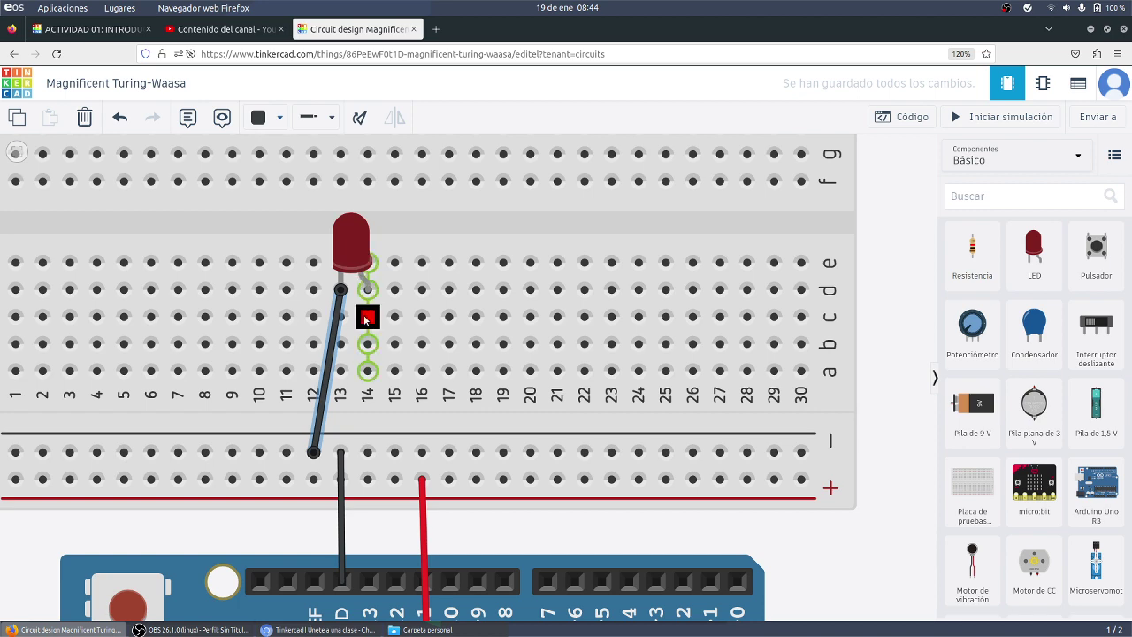
- Wire breadboard hole a14 to the Arduino's digital pin 0 (RX) and colour the wire green (Verde)
scroll(364, 314, down, 4)
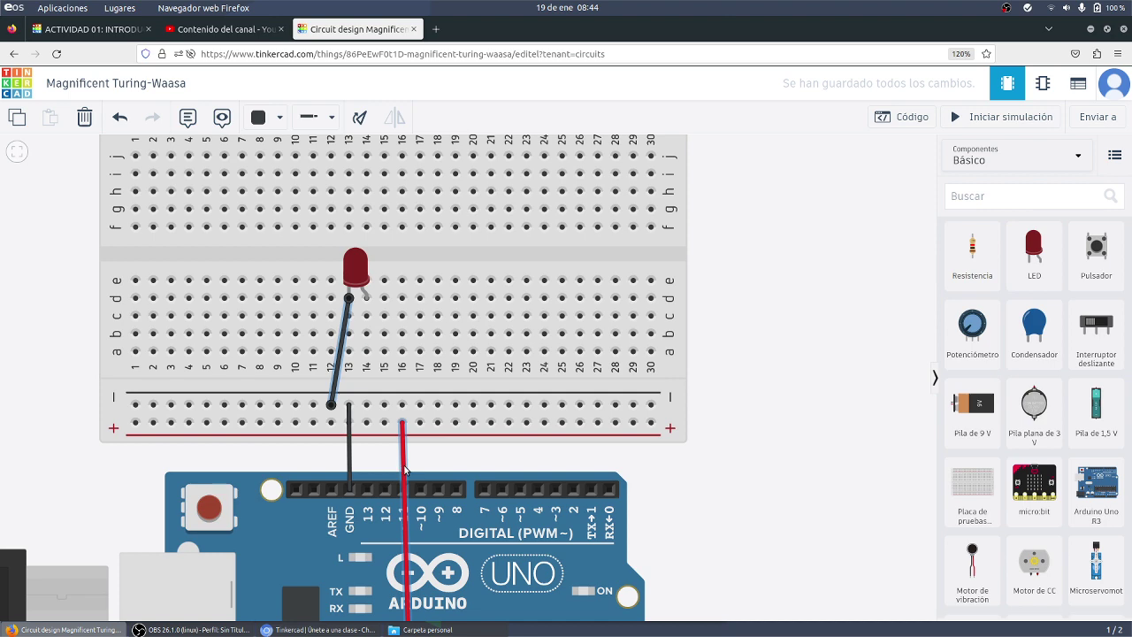
scroll(405, 467, up, 2)
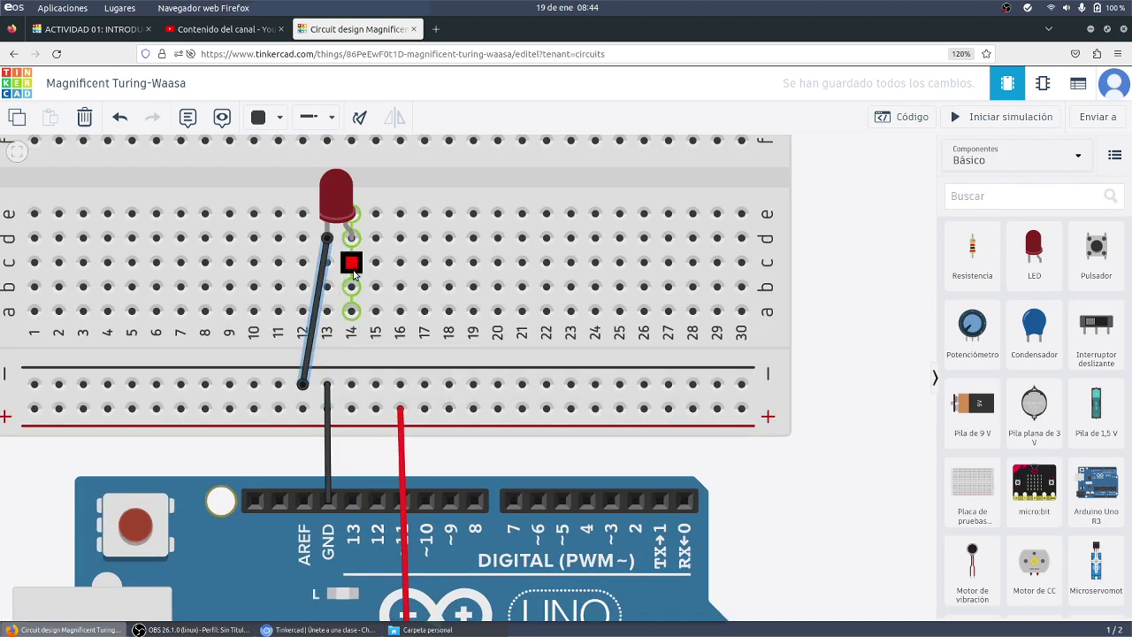
click(351, 310)
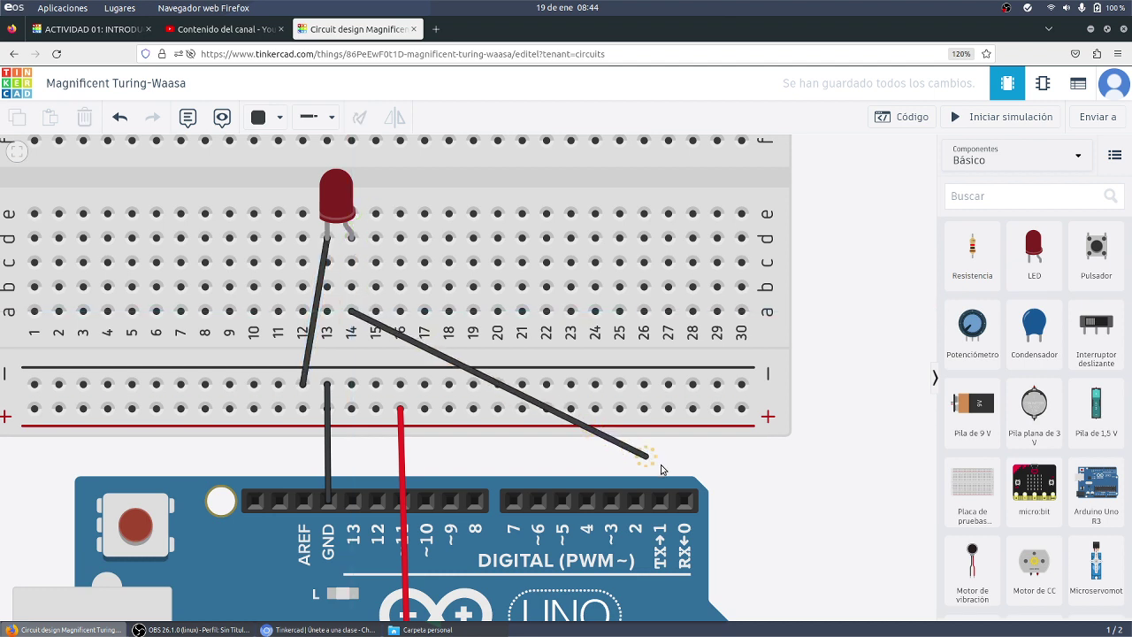
click(684, 502)
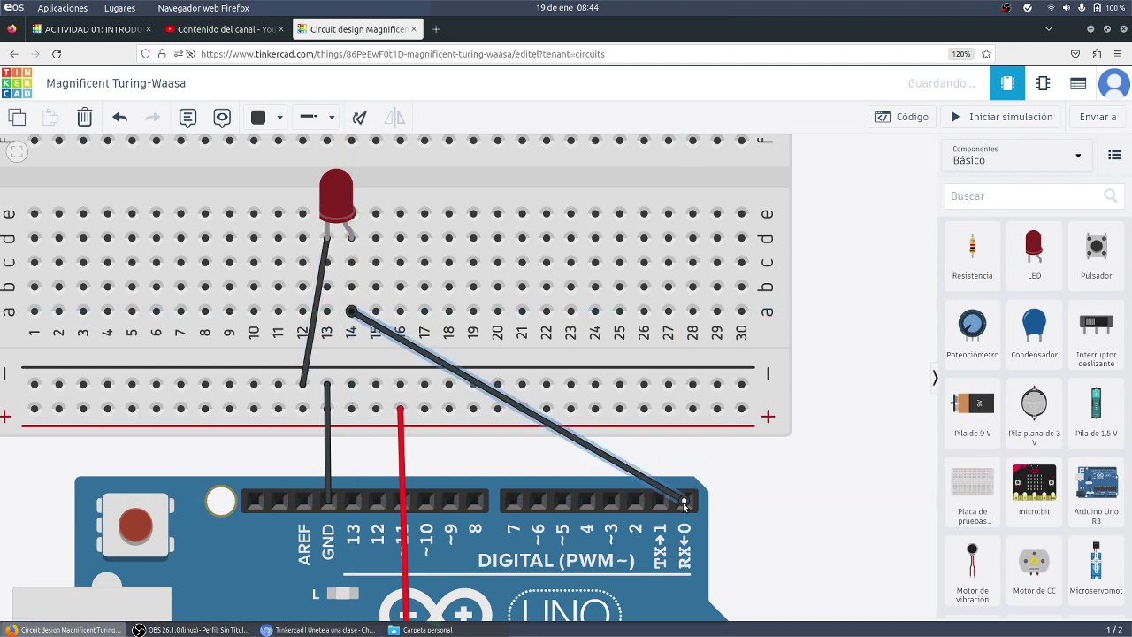
click(278, 122)
click(279, 261)
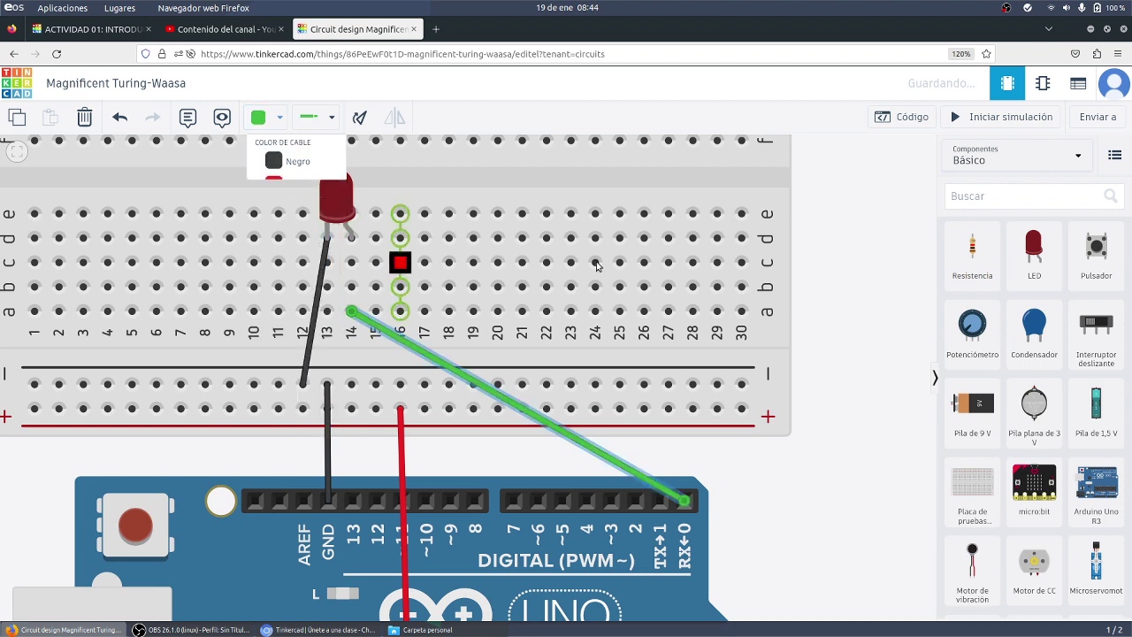
- Run and stop the simulation twice to check how the LED behaves when connected to pin 0
click(1012, 118)
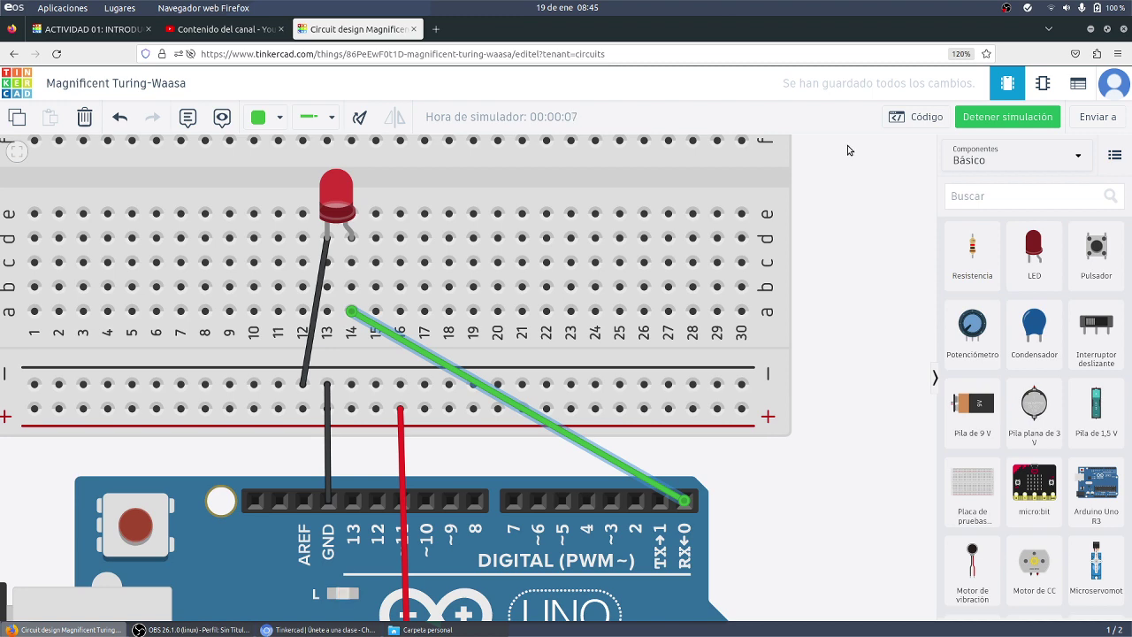
scroll(449, 211, down, 2)
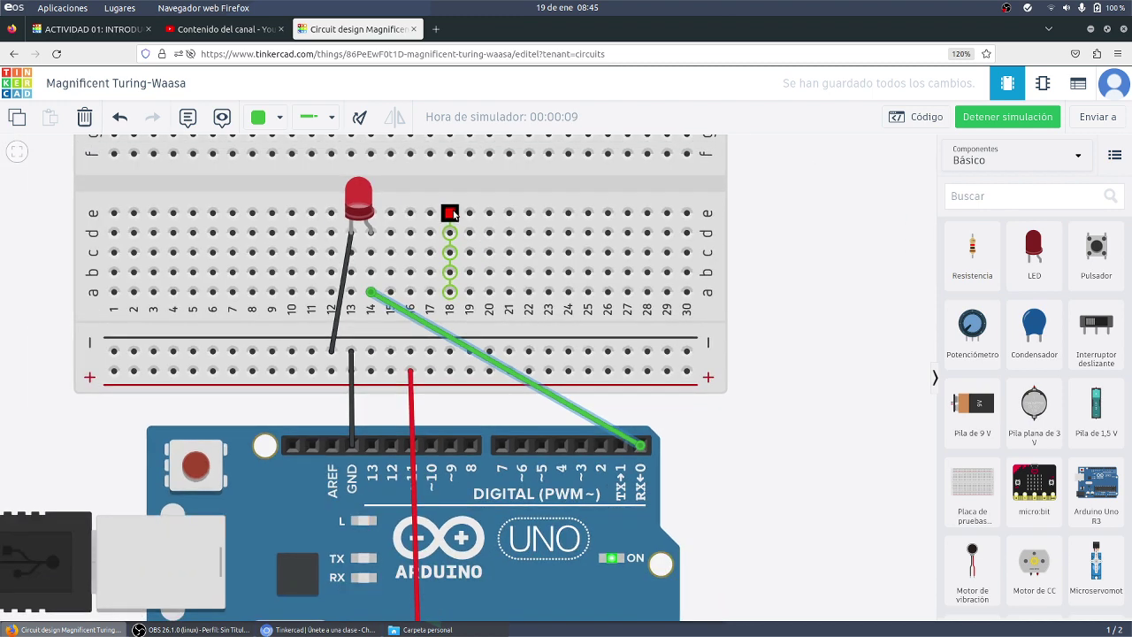
scroll(451, 212, up, 1)
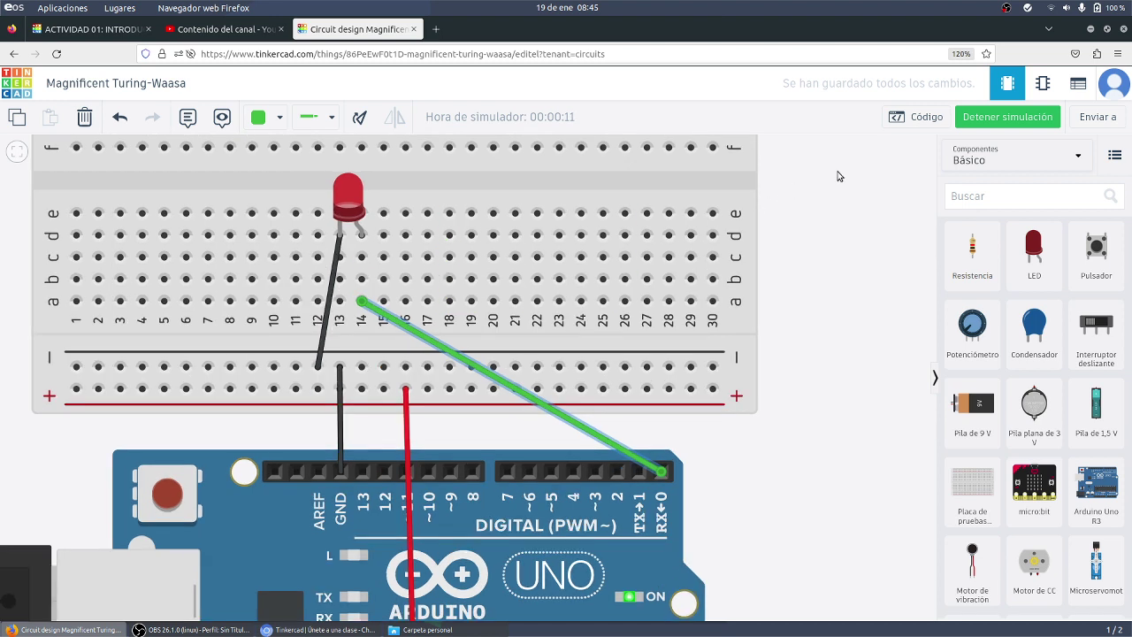
click(1010, 120)
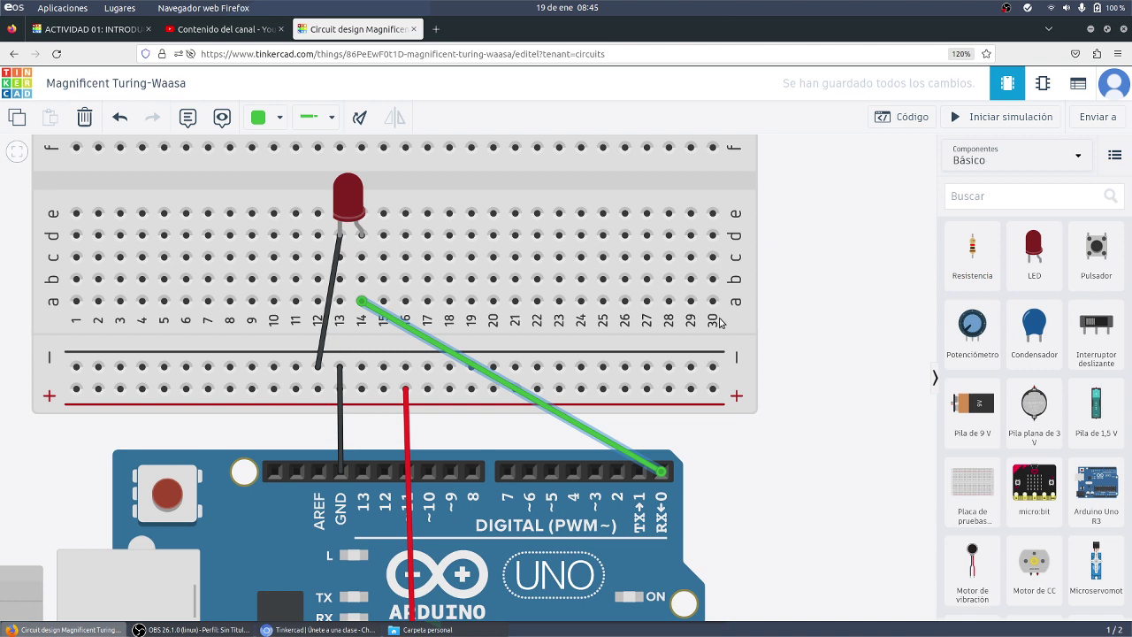
click(1036, 119)
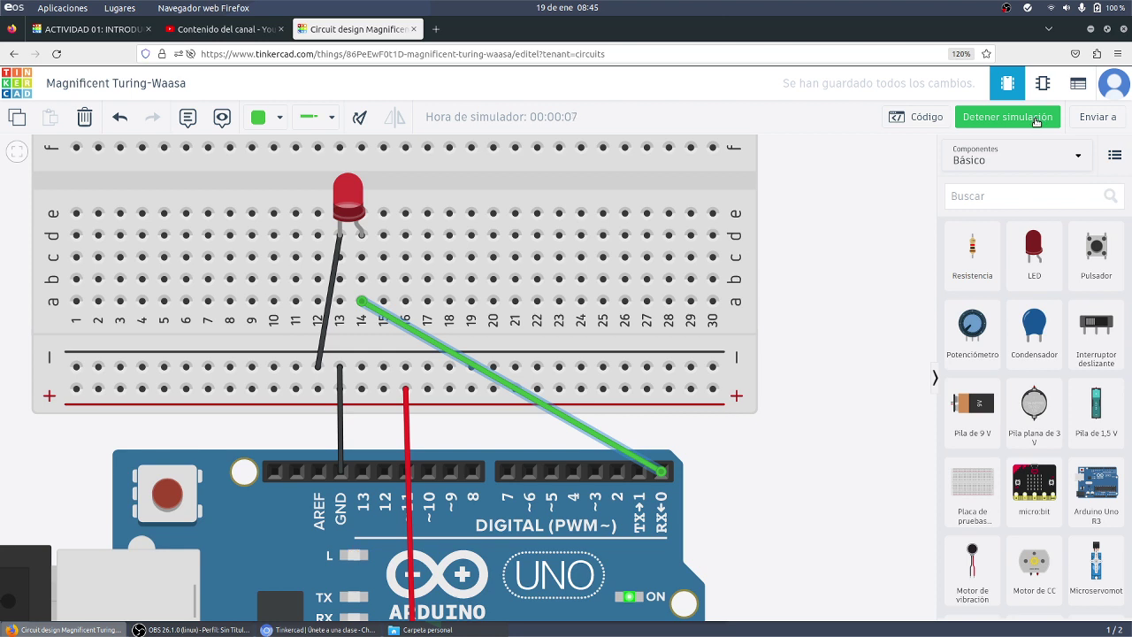
click(1035, 118)
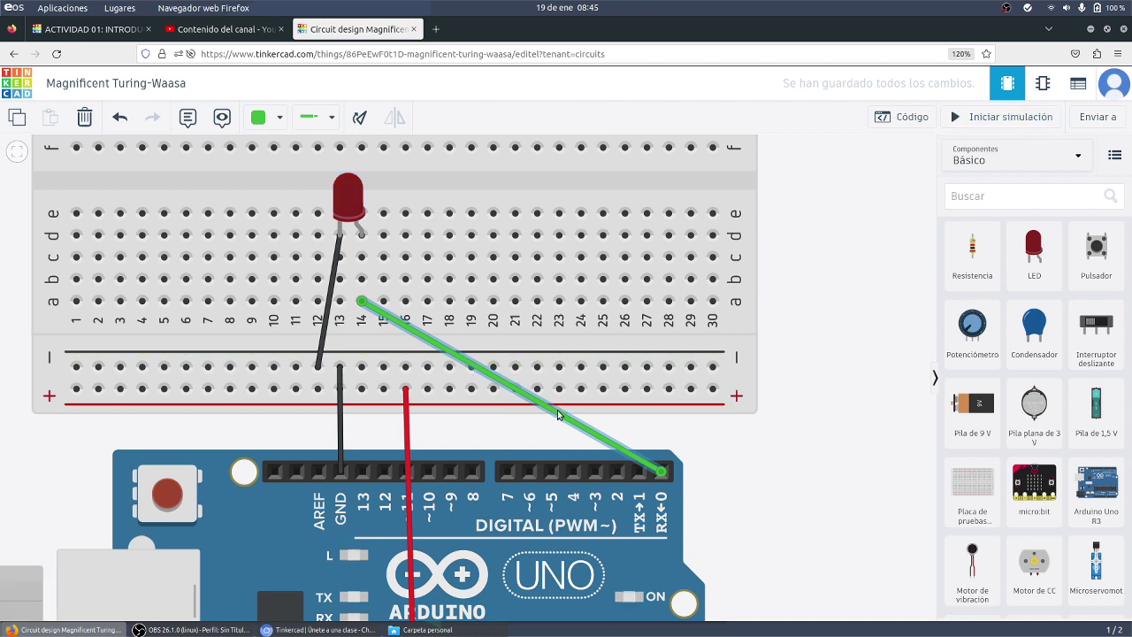
- Replace the pin 0 wire with a green one from digital pin 13 to hole a14 and run the simulation
key(Delete)
click(364, 472)
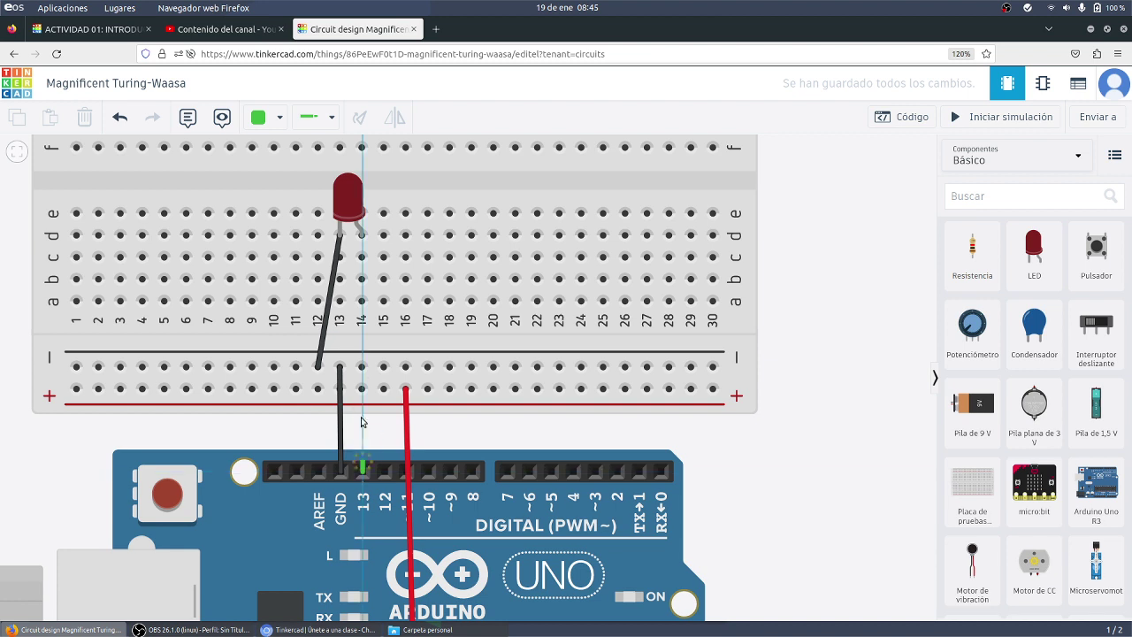
click(363, 302)
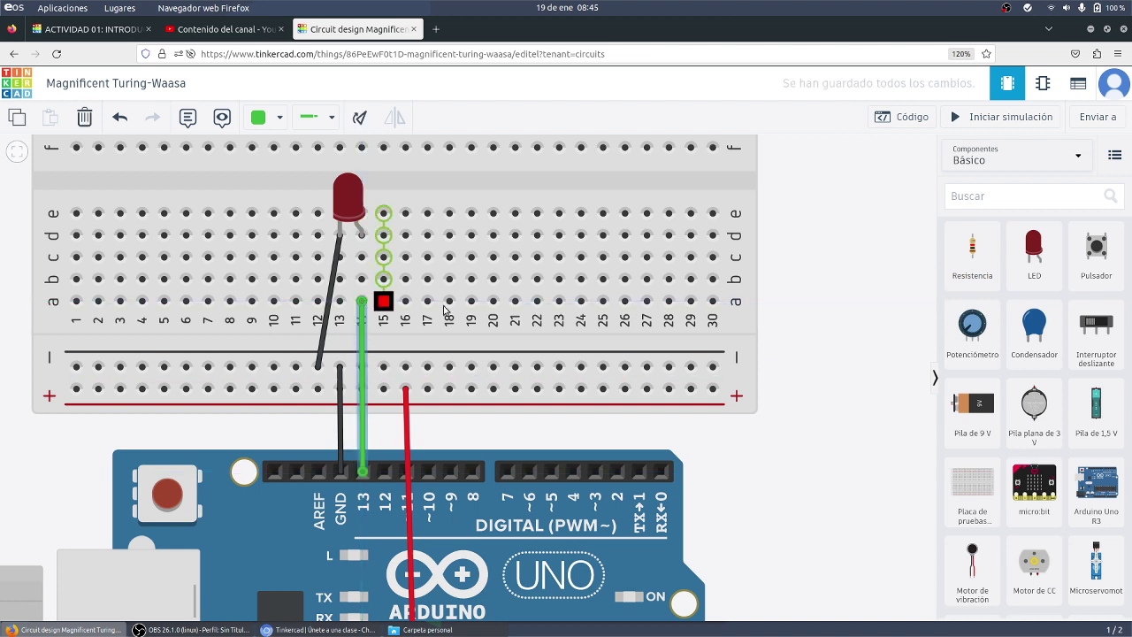
click(993, 119)
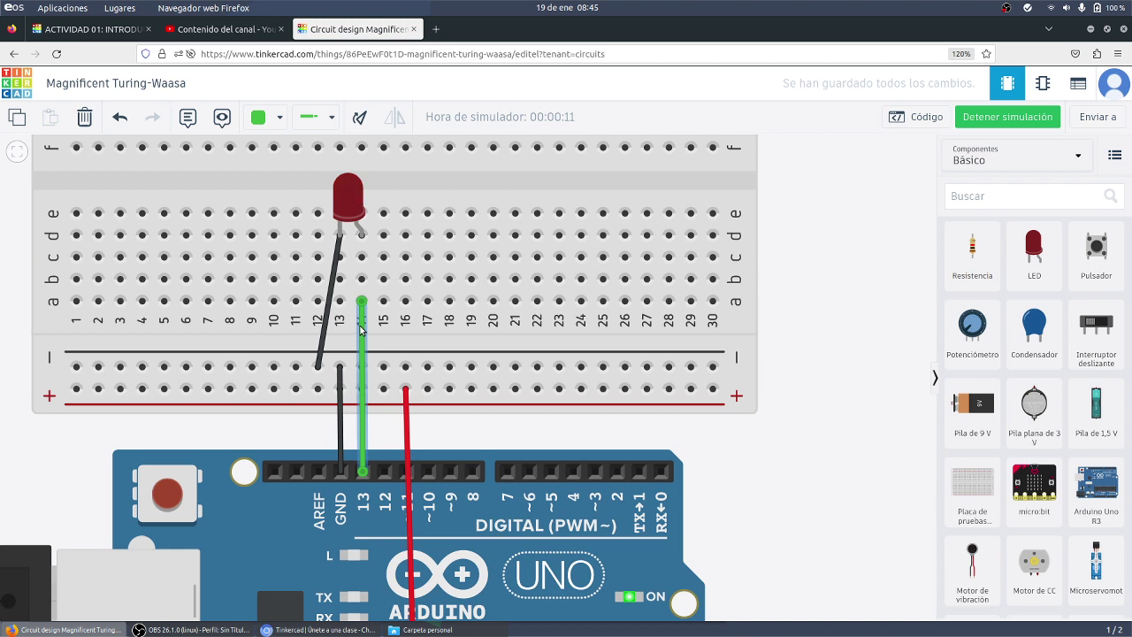
- Delete the green pin 13 wire and place a resistor vertically in breadboard column 18, with its upper leg in row d
key(Delete)
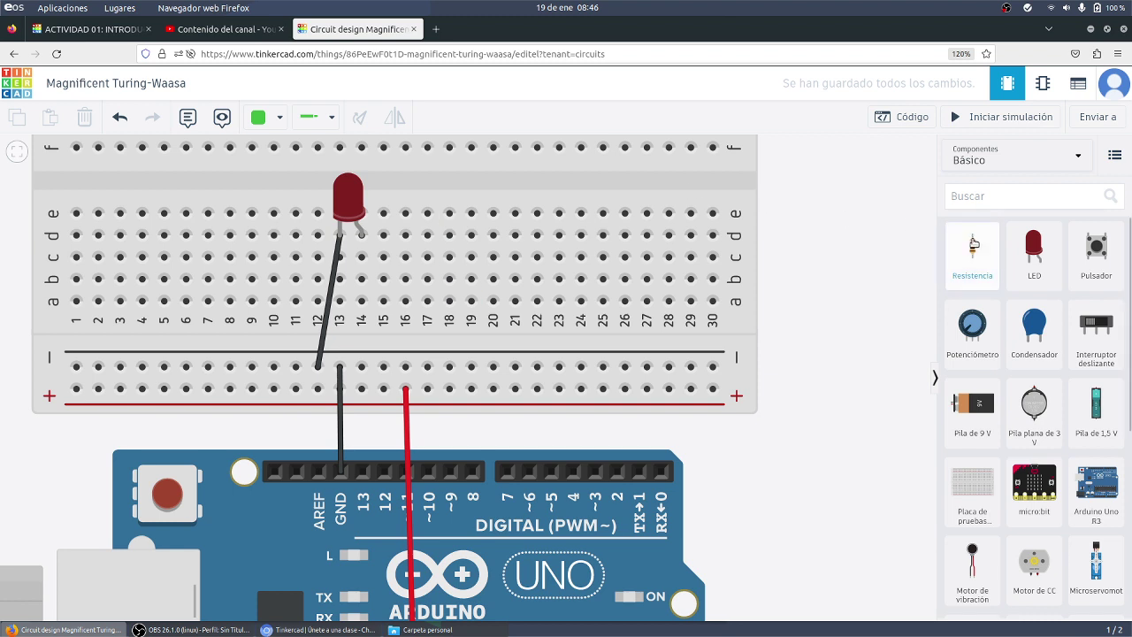
drag(964, 263, 459, 283)
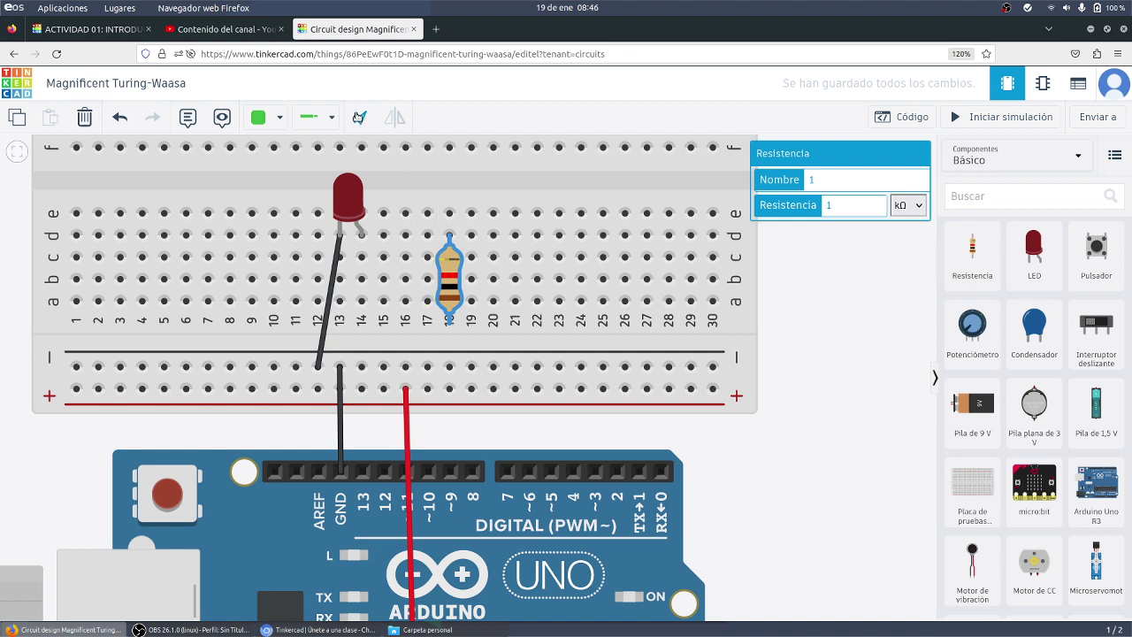
- Rotate the resistor to horizontal across holes b16 and b20, with its brown band towards column 20
key(r)
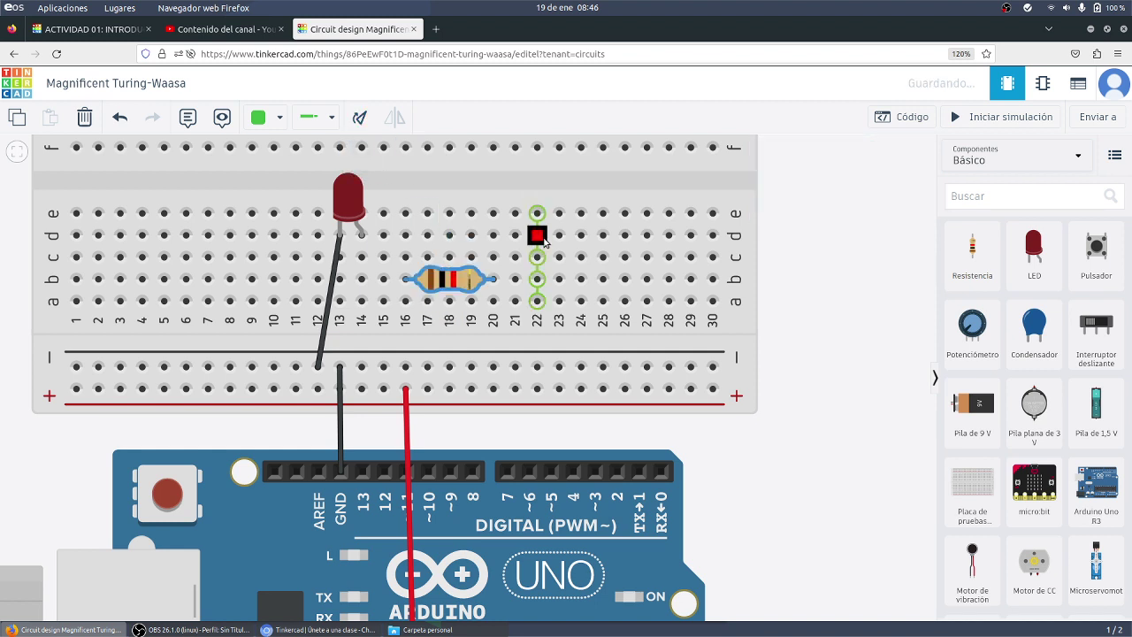
key(r)
key(r)
key(r)
key(r)
key(r)
key(r)
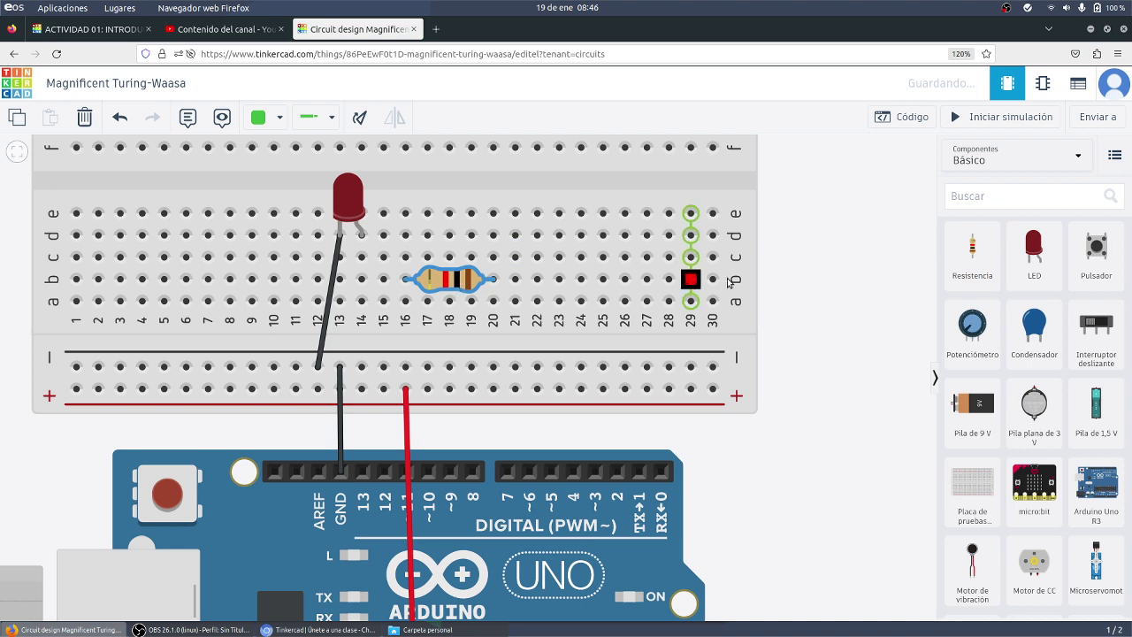
- Set the resistor's value to 500 Ω
click(458, 283)
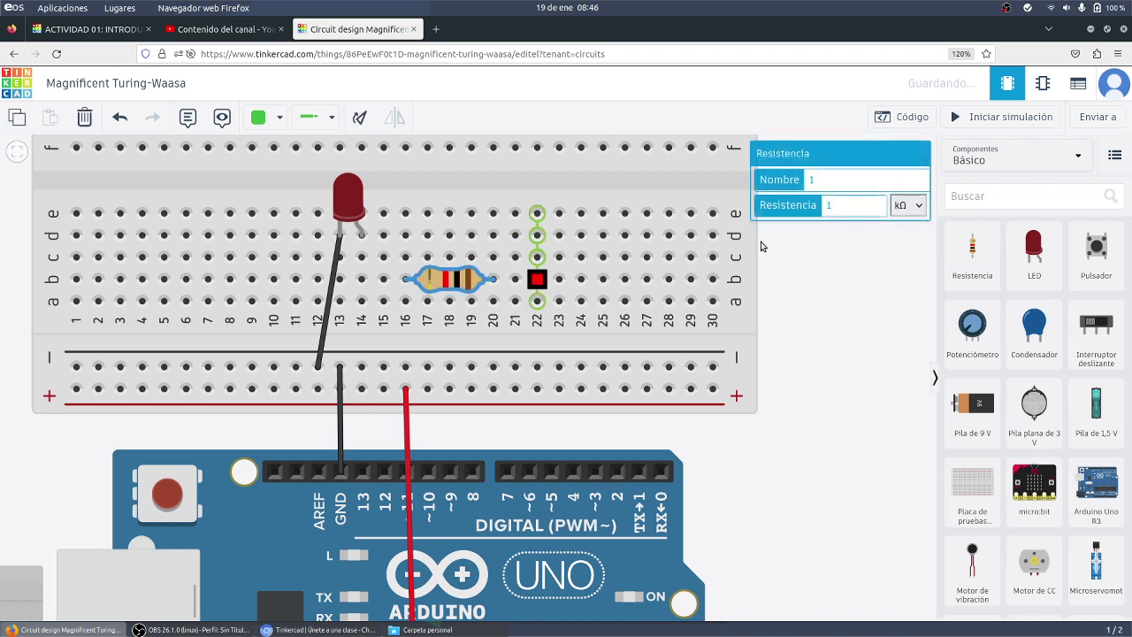
click(917, 210)
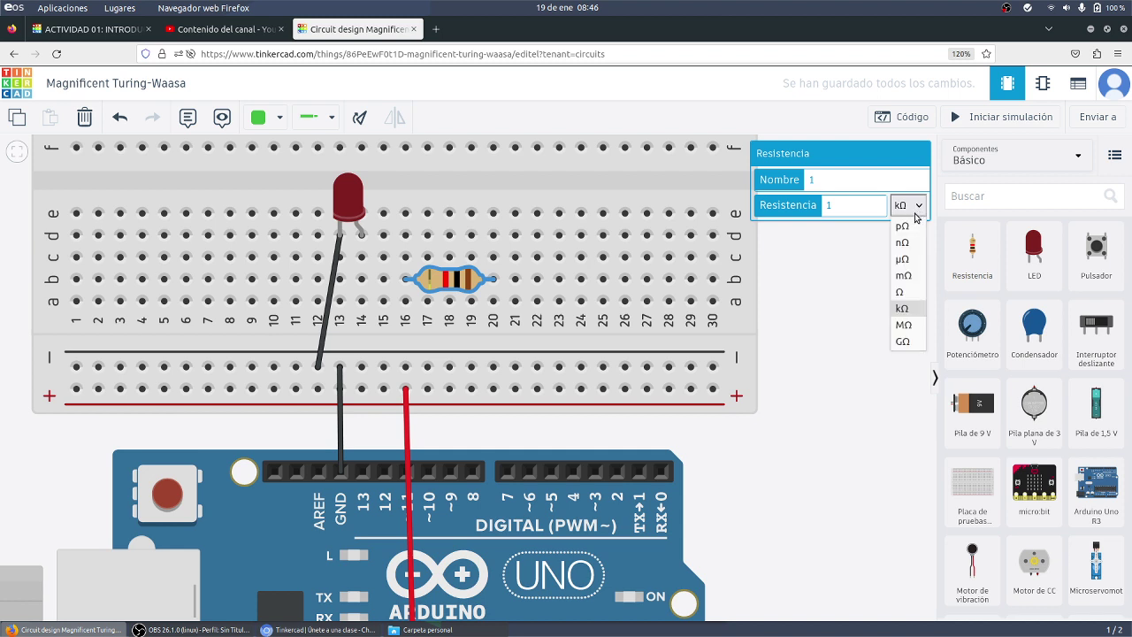
click(899, 291)
drag(857, 205, 730, 199)
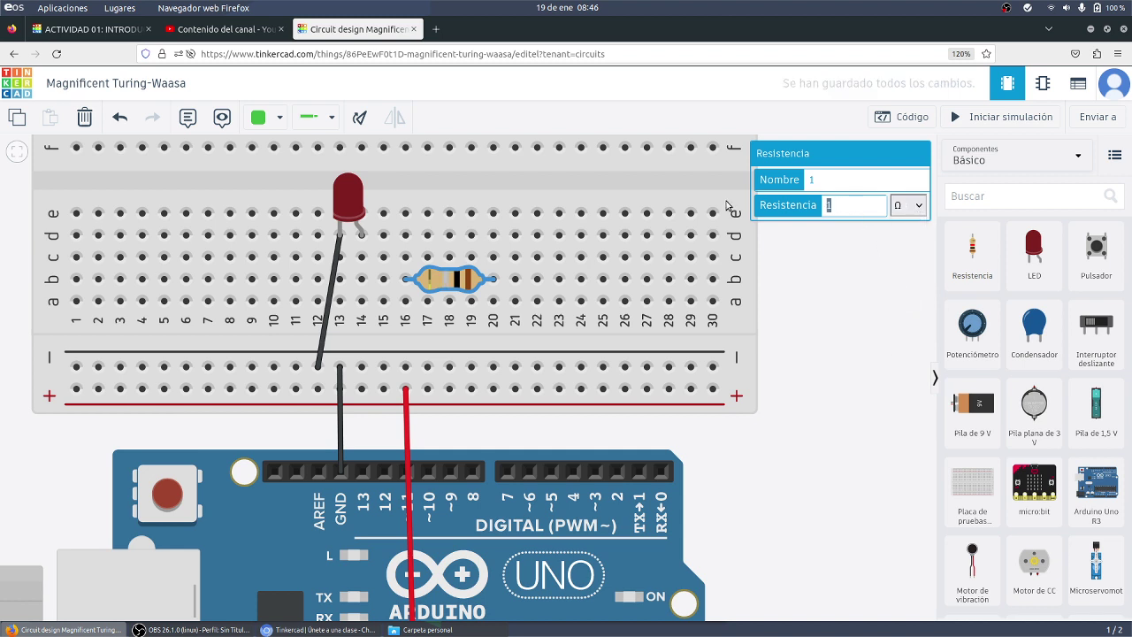
text(500)
click(868, 281)
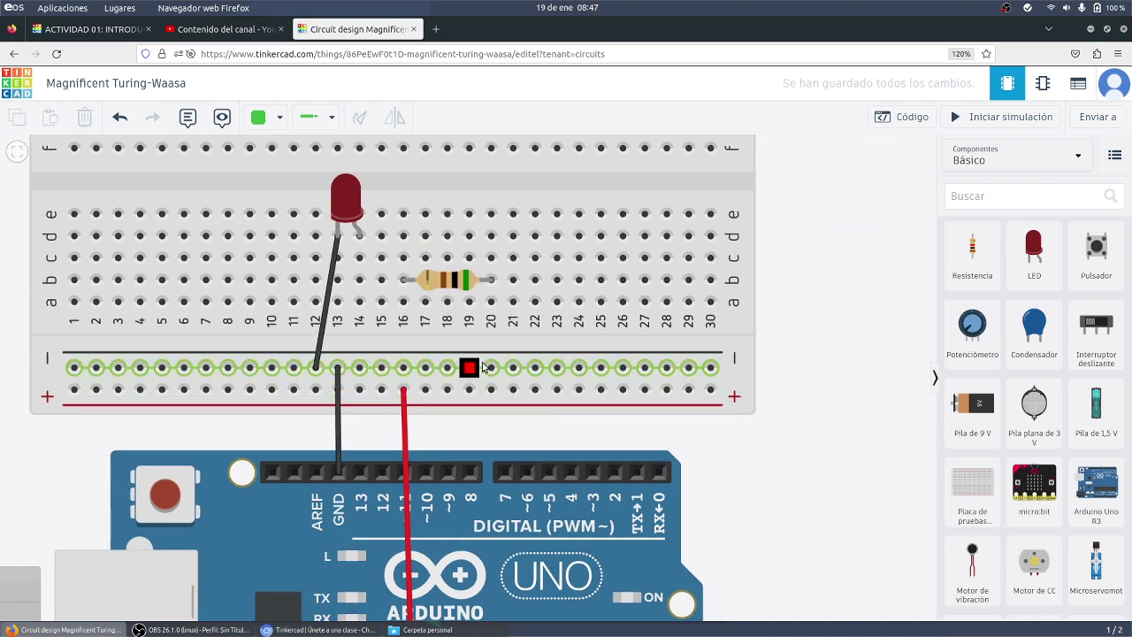
- Wire digital pin 13 to breadboard hole a20 and move the resistor so its legs sit in b14 and b18
click(360, 473)
click(490, 301)
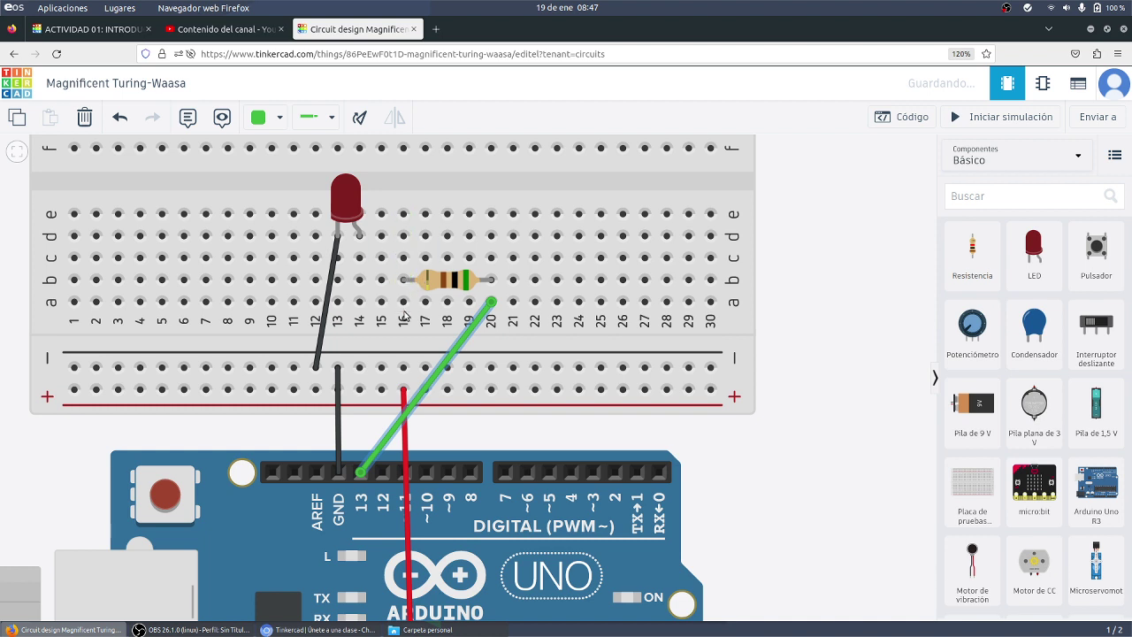
drag(456, 283, 412, 283)
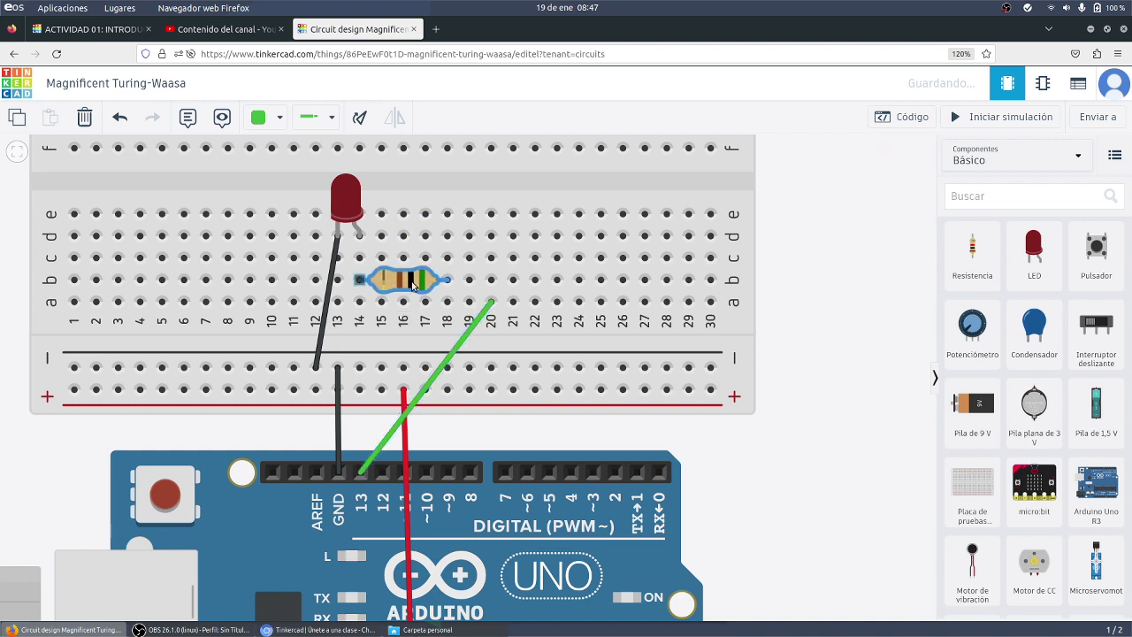
- Replace the green wire with one from digital pin 13 to hole a17, and run and stop the simulation
click(489, 307)
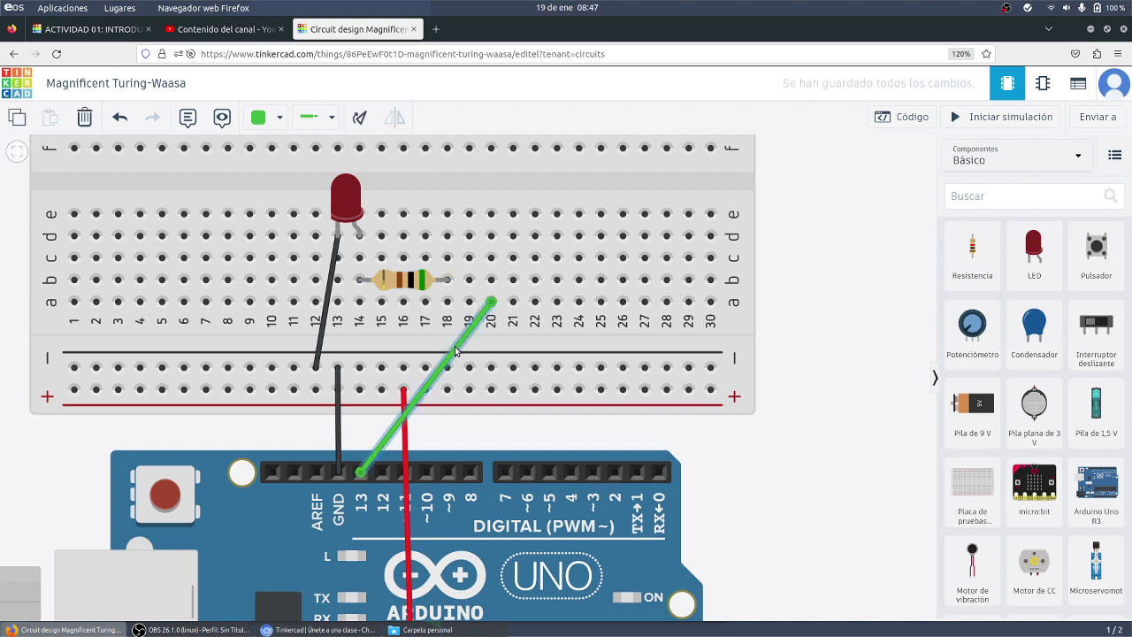
key(Delete)
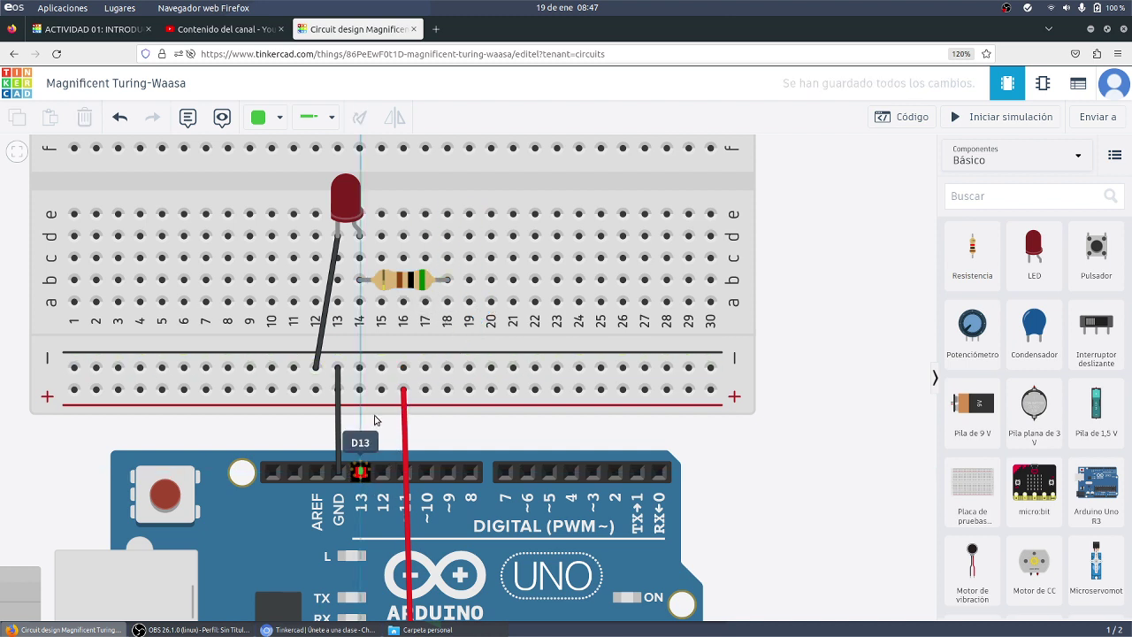
click(359, 471)
click(425, 301)
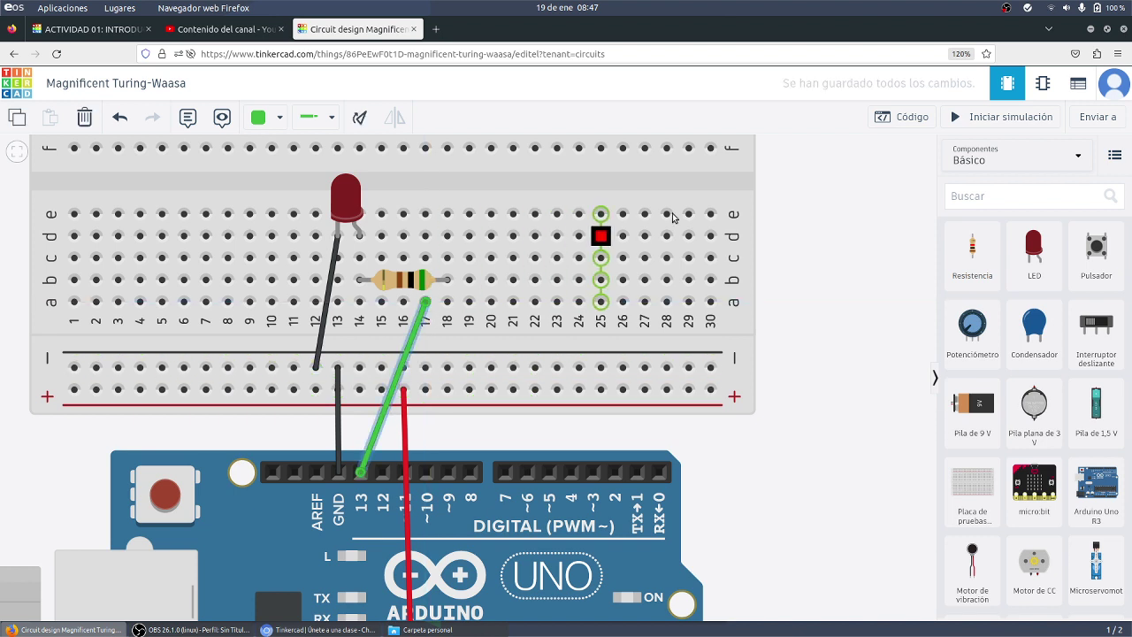
click(973, 121)
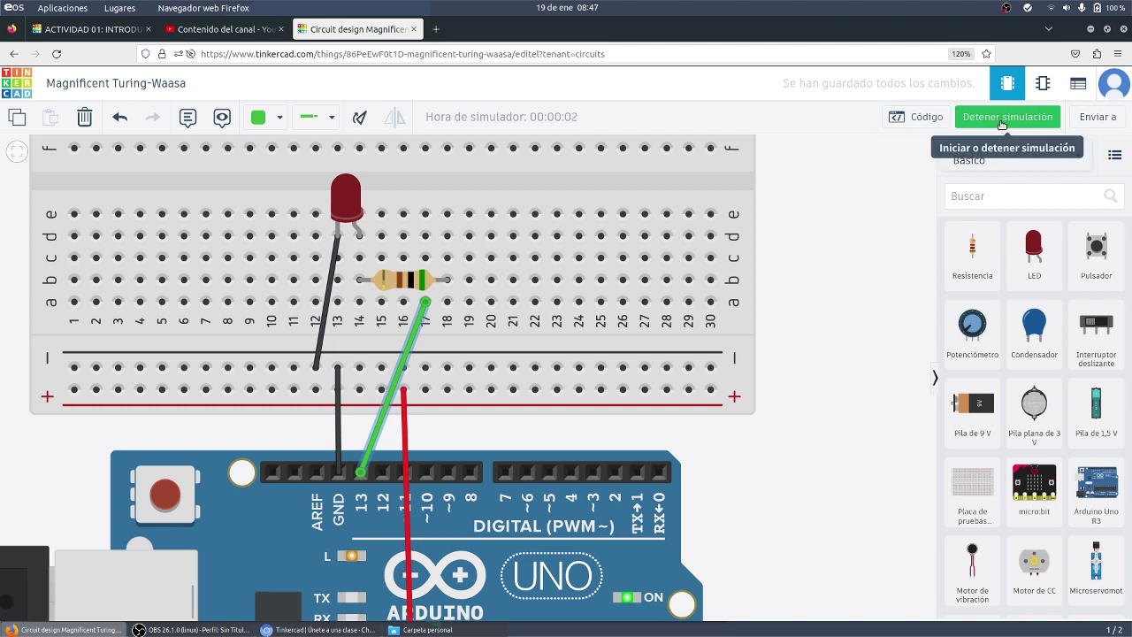
click(1002, 122)
- Move the green wire's breadboard end to hole a18, and run and stop the simulation
drag(425, 305, 449, 303)
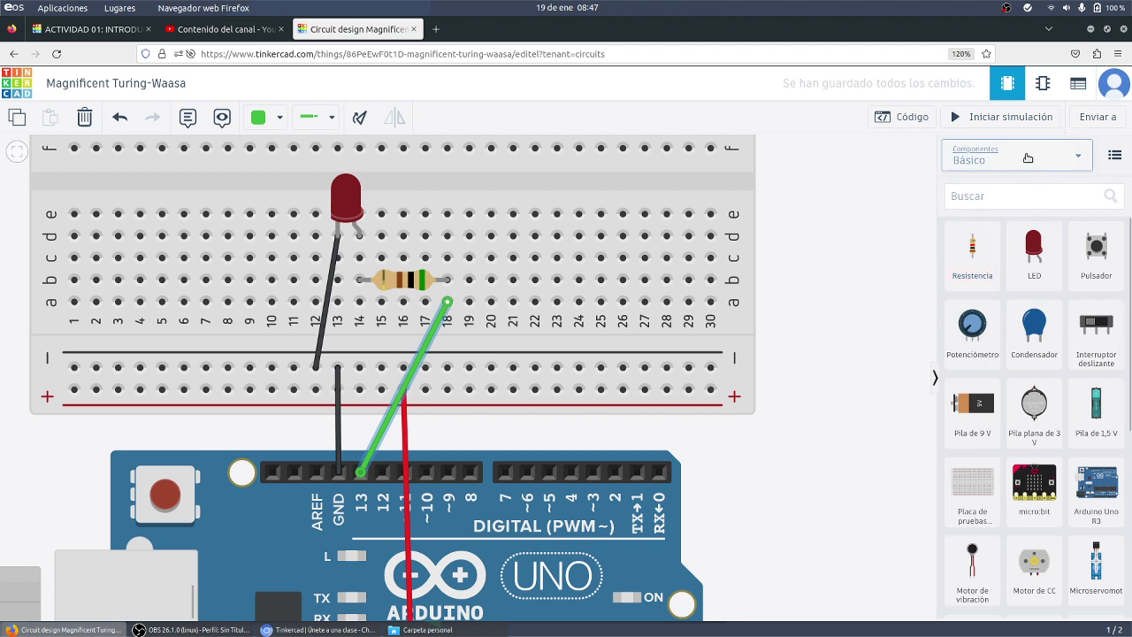
click(1020, 118)
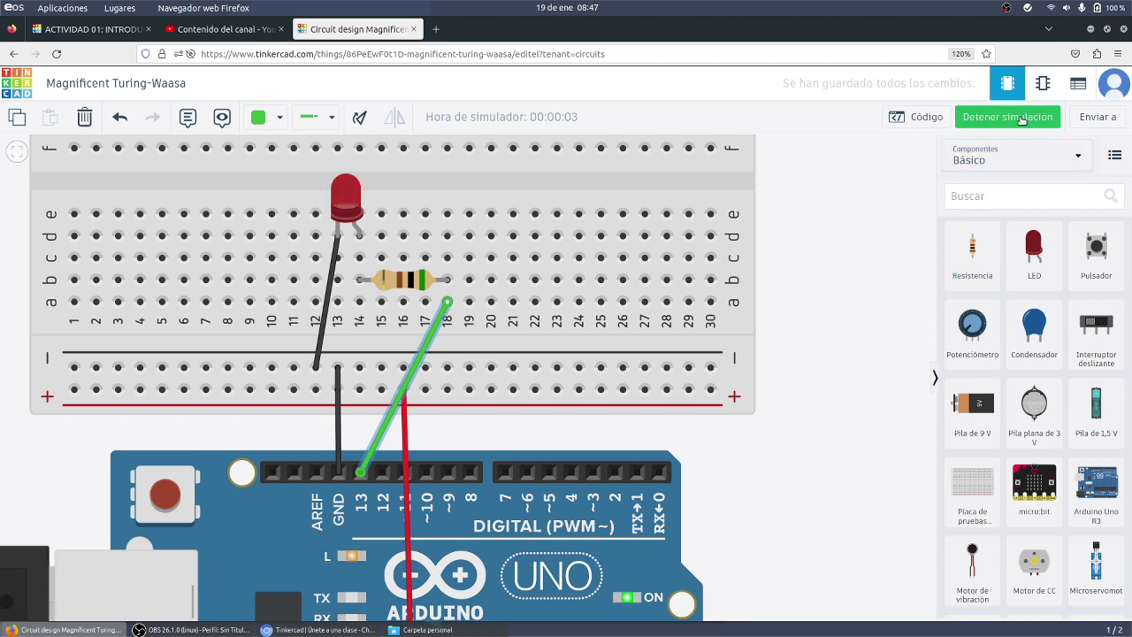
click(1021, 117)
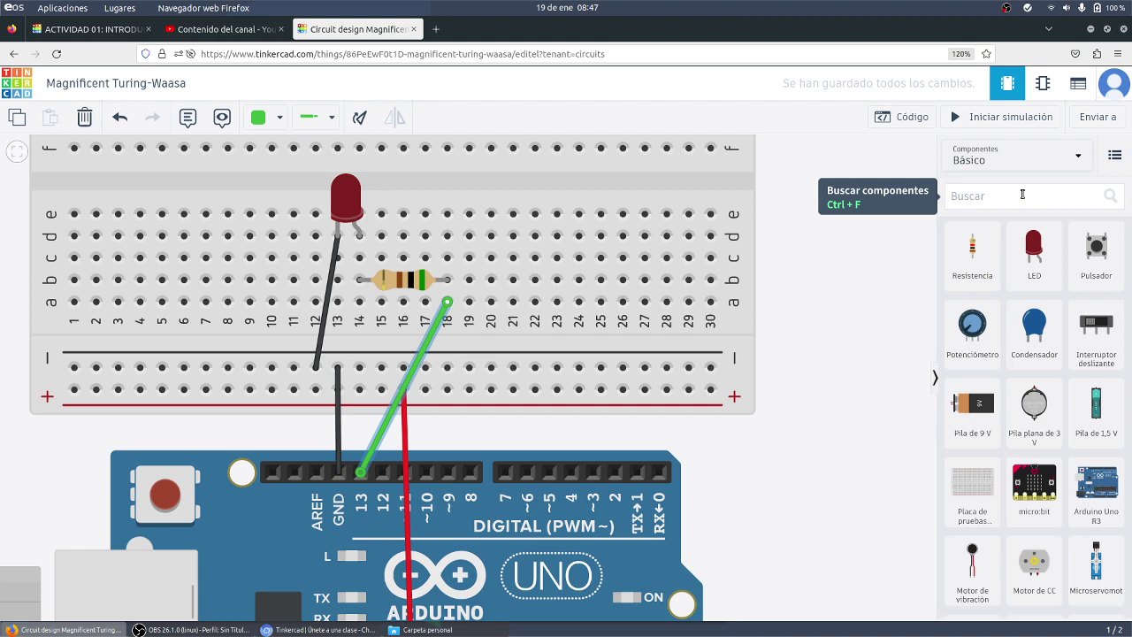
- Open the Arduino's block code and remove all the default LED and wait blocks from the "siempre" loop
click(902, 116)
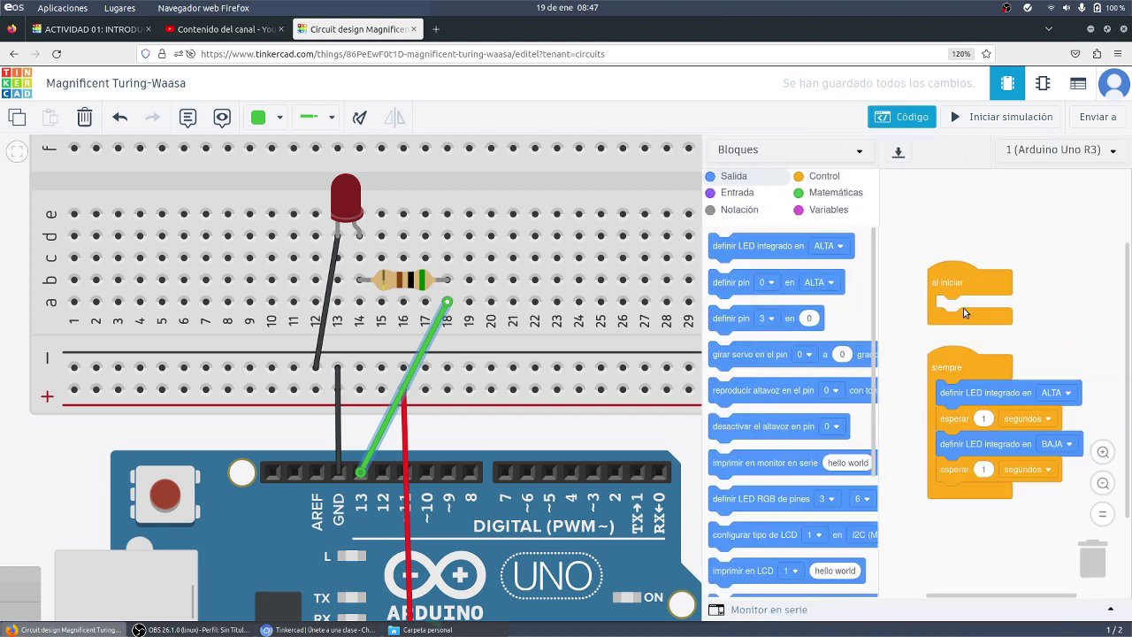
scroll(1017, 380, up, 2)
scroll(1017, 381, down, 4)
scroll(1017, 381, up, 1)
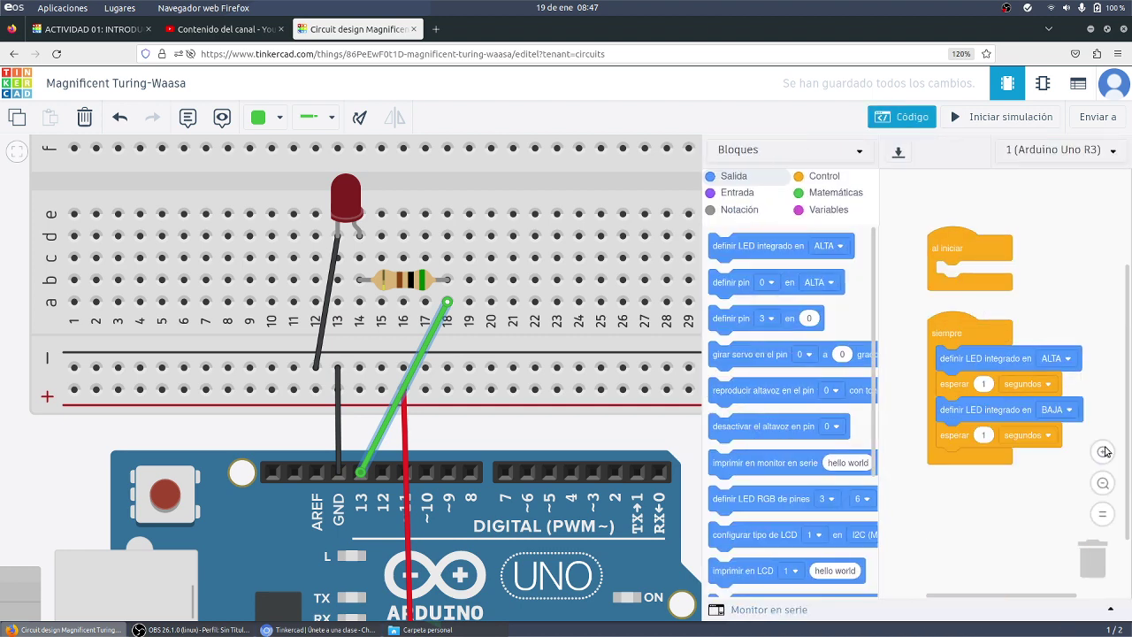
click(1106, 454)
click(1105, 454)
click(1105, 453)
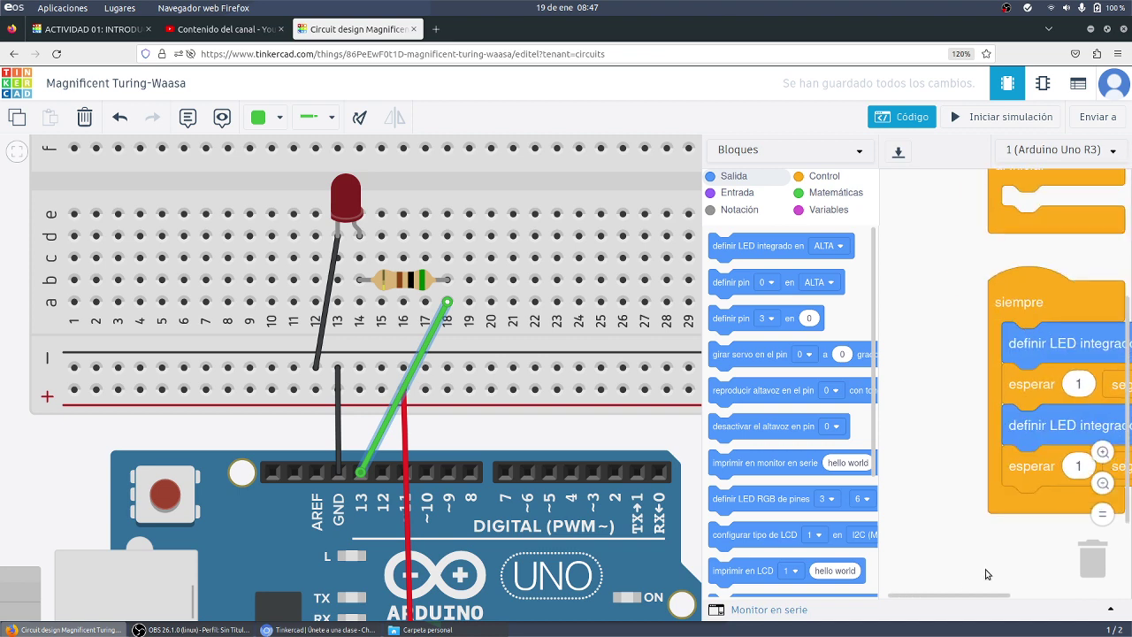
drag(955, 600, 1010, 600)
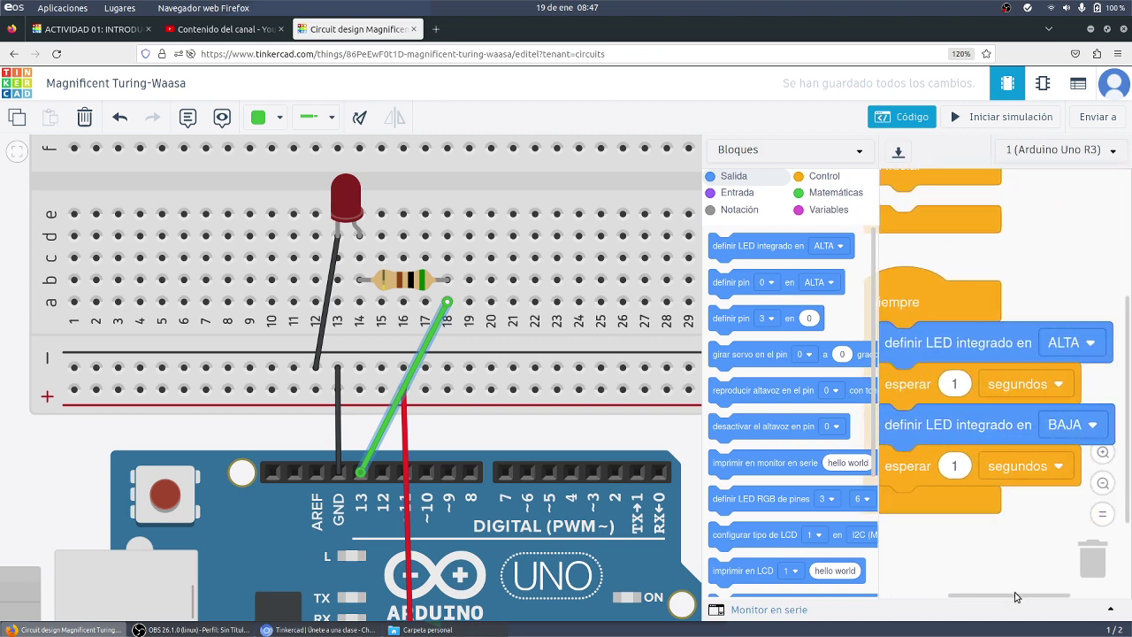
scroll(998, 307, down, 3)
scroll(999, 307, up, 3)
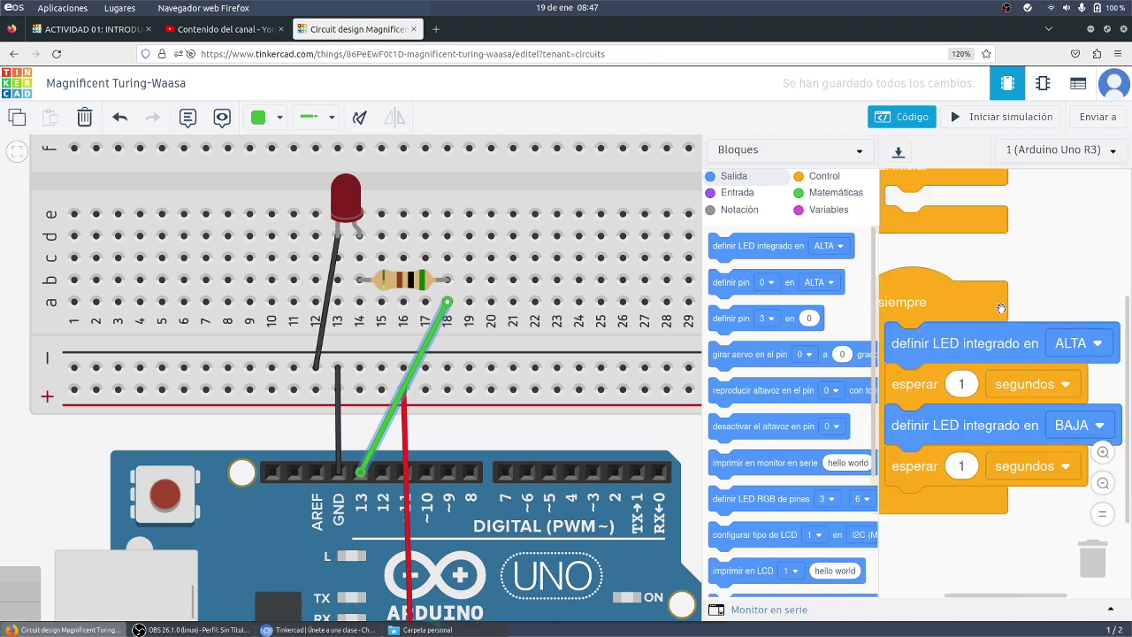
drag(1041, 294, 1059, 302)
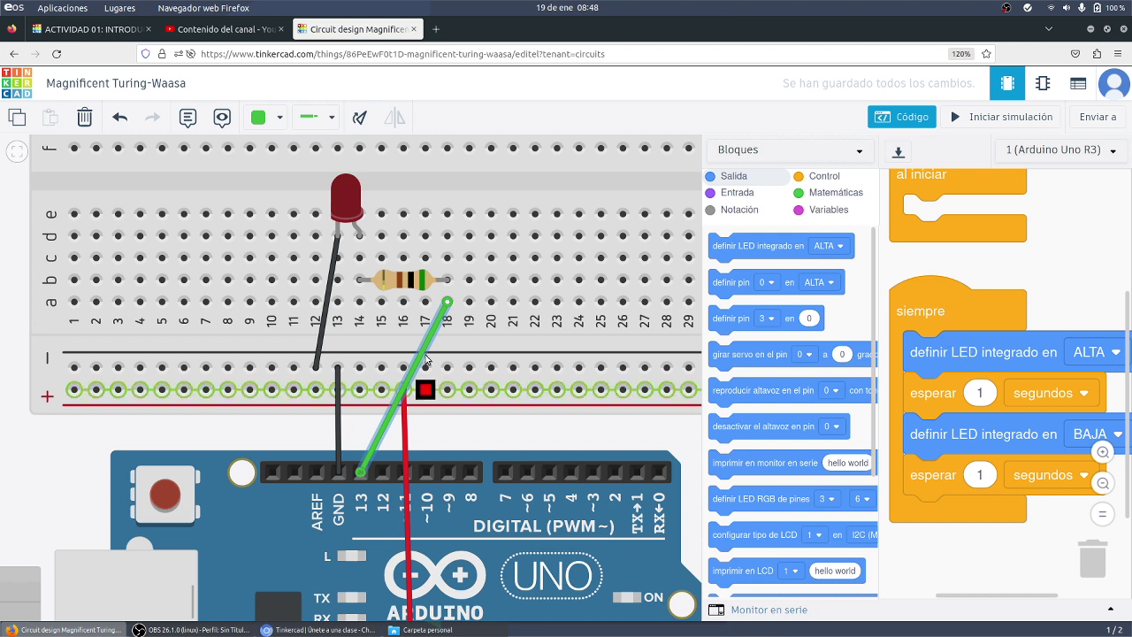
drag(955, 364, 1115, 573)
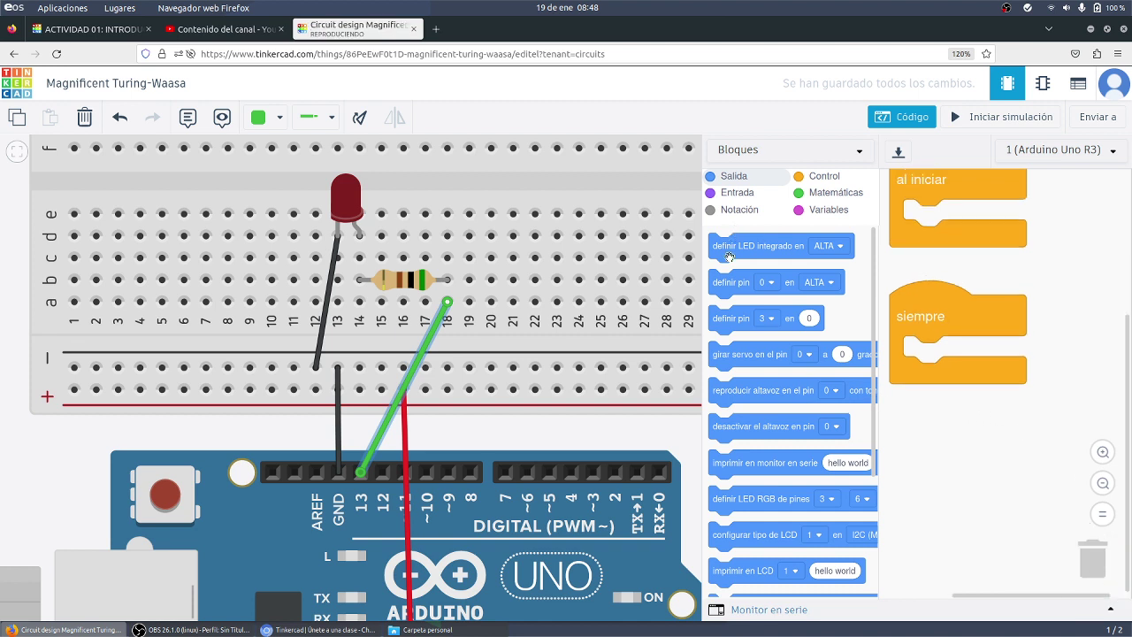
- Add a "definir pin 0 en ALTA" block to the "siempre" loop and move the green wire's Arduino end to pin 0 (RX)
drag(739, 289, 971, 388)
drag(361, 475, 658, 472)
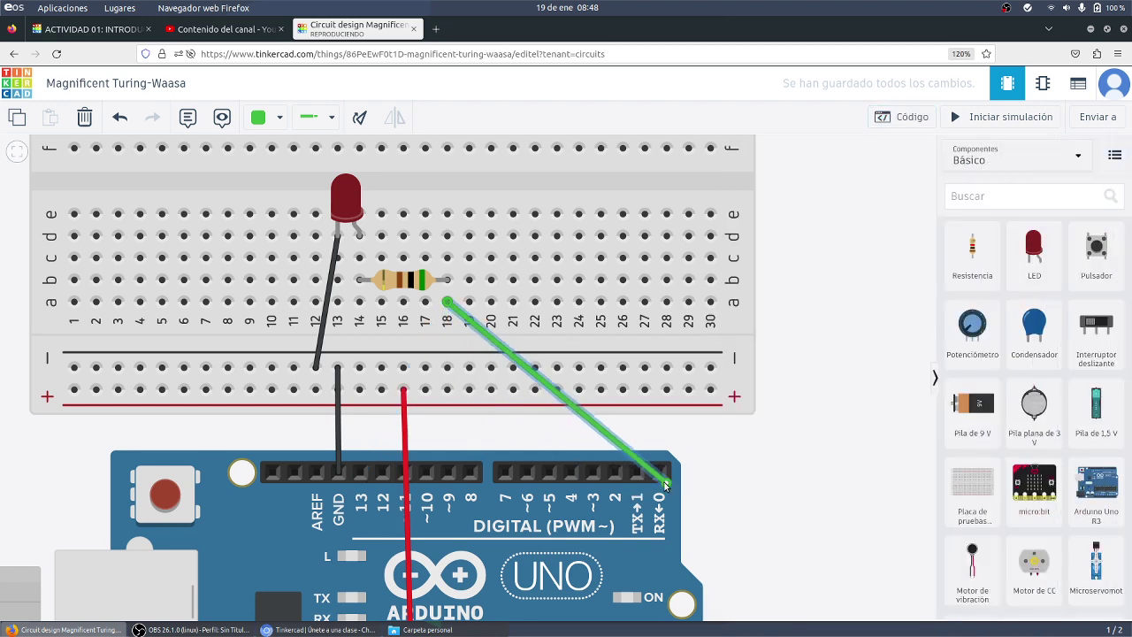
- Add an "esperar 1 segundos" block below the pin block in the "siempre" loop
click(907, 117)
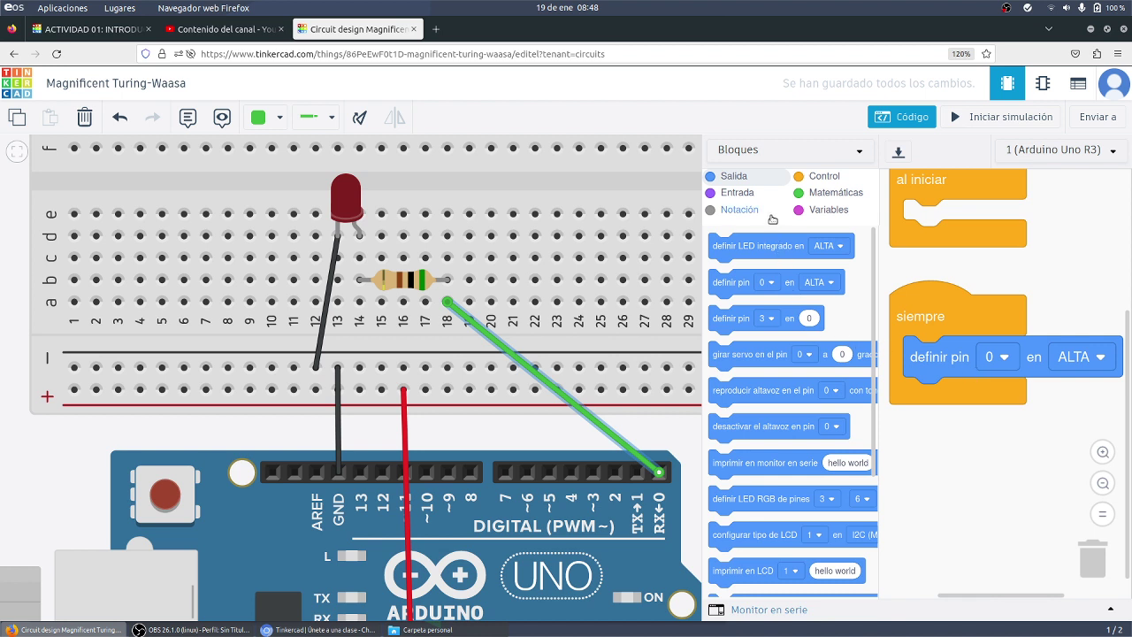
click(810, 178)
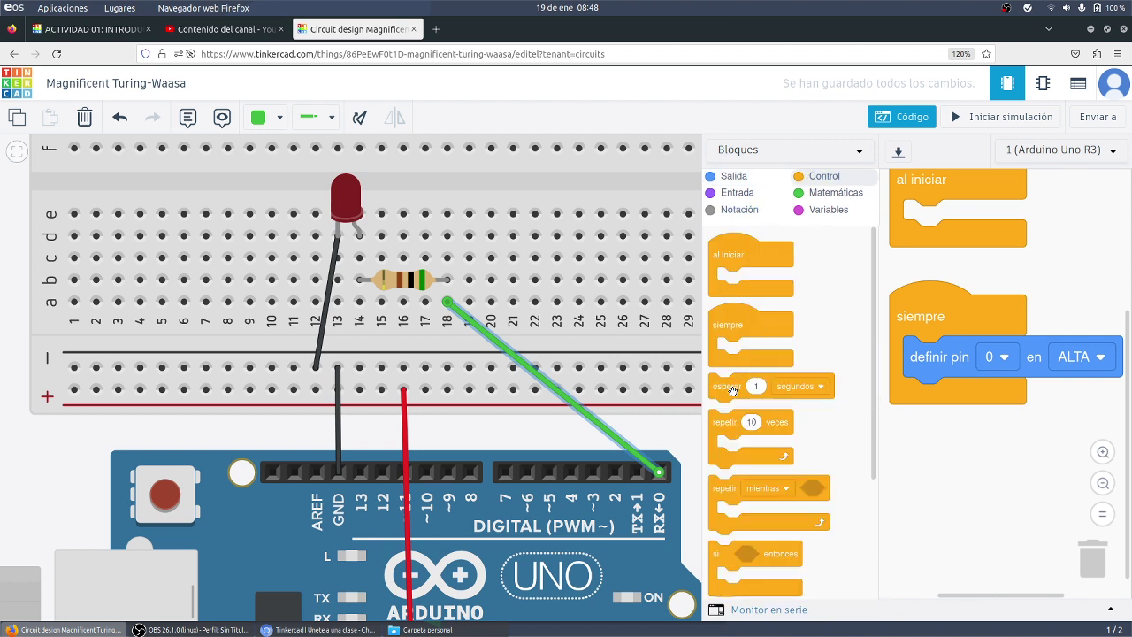
drag(729, 386, 950, 400)
- Duplicate the pin and wait blocks at the end of the "siempre" loop and set the copied pin block to BAJA
right_click(928, 370)
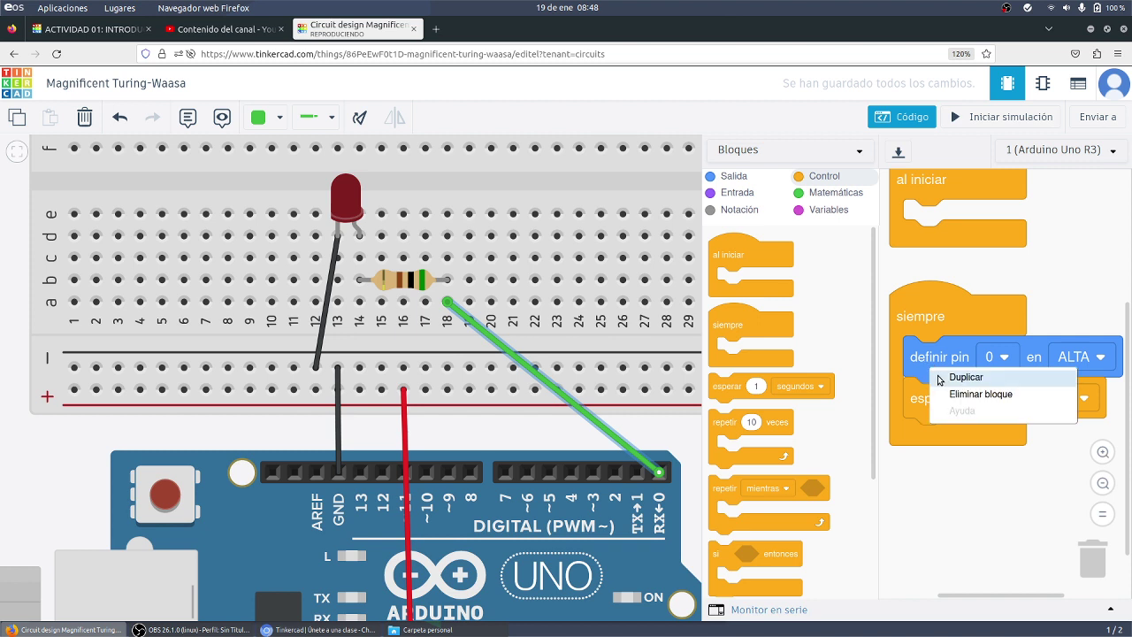
click(944, 375)
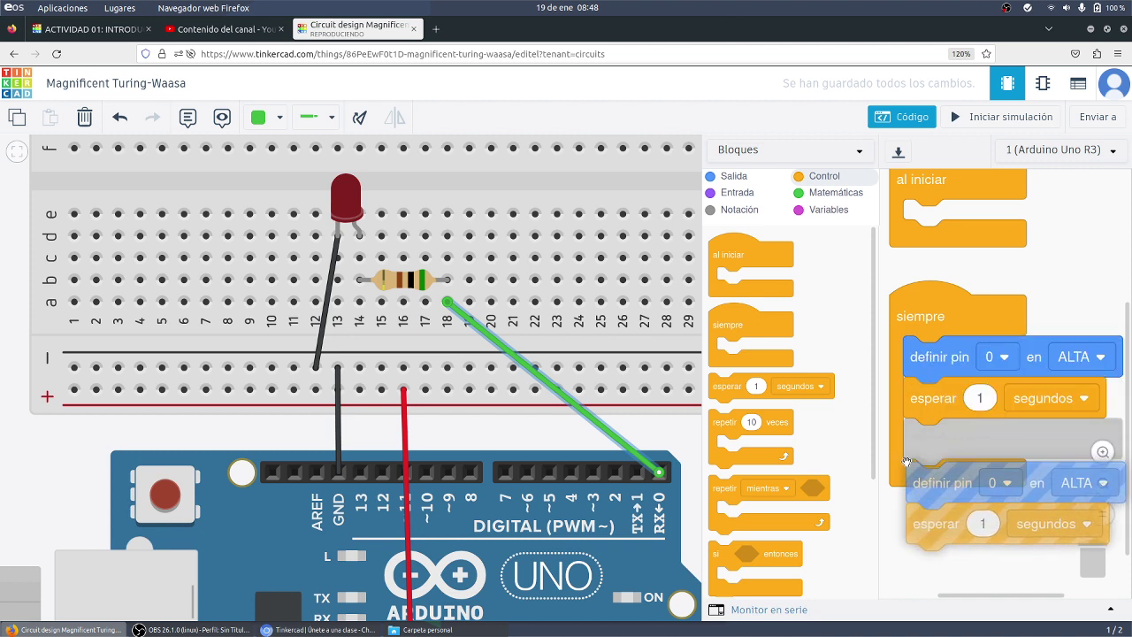
click(910, 434)
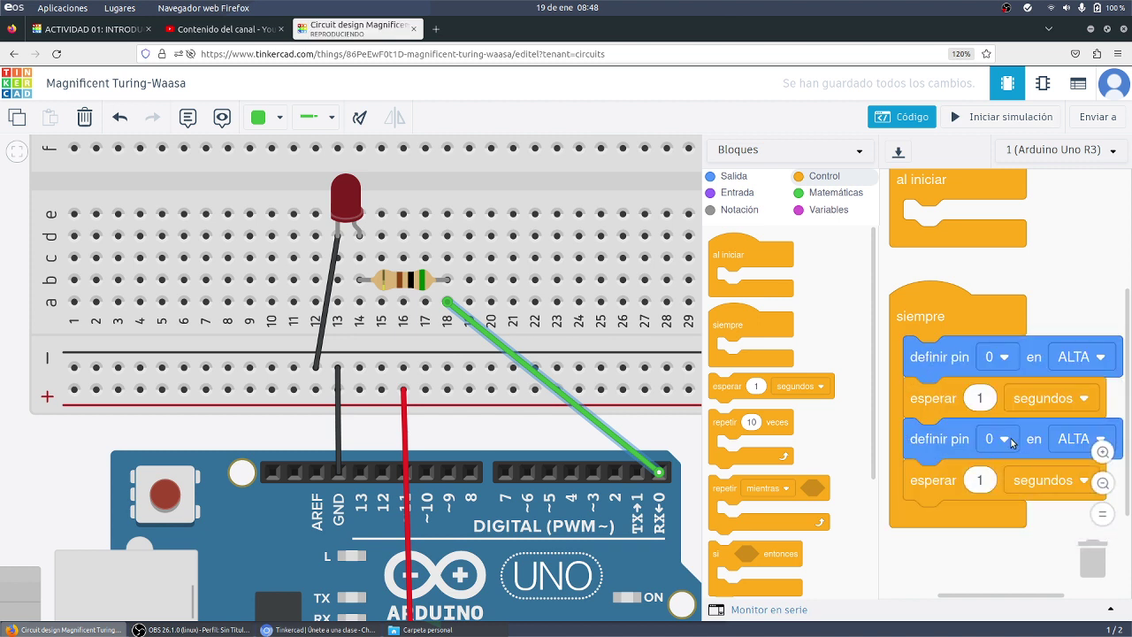
click(1074, 438)
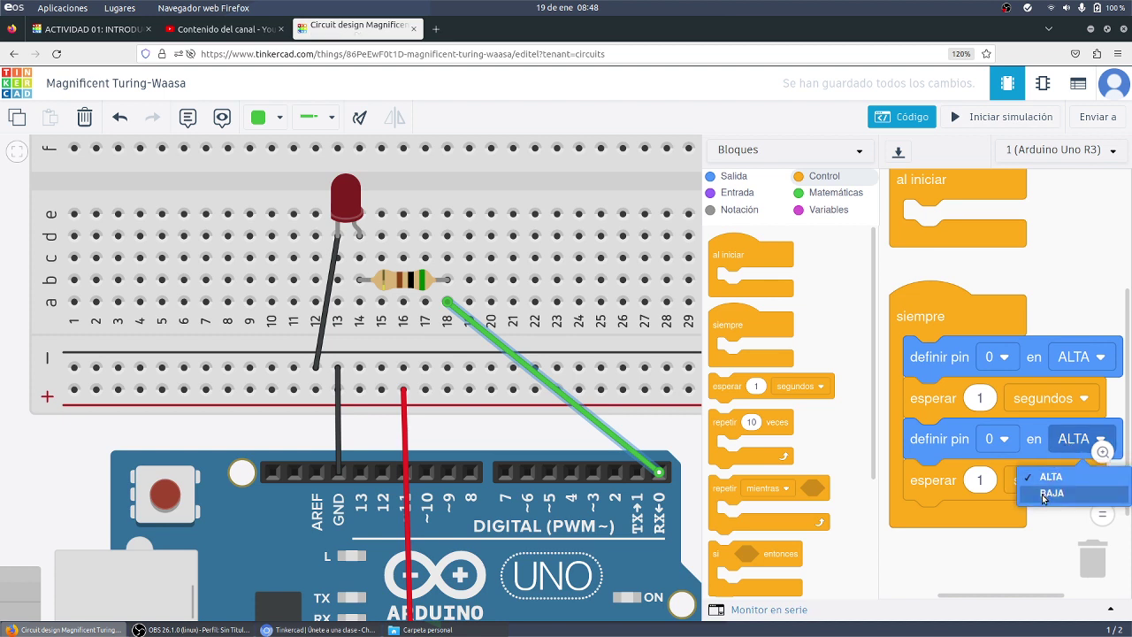
click(1044, 493)
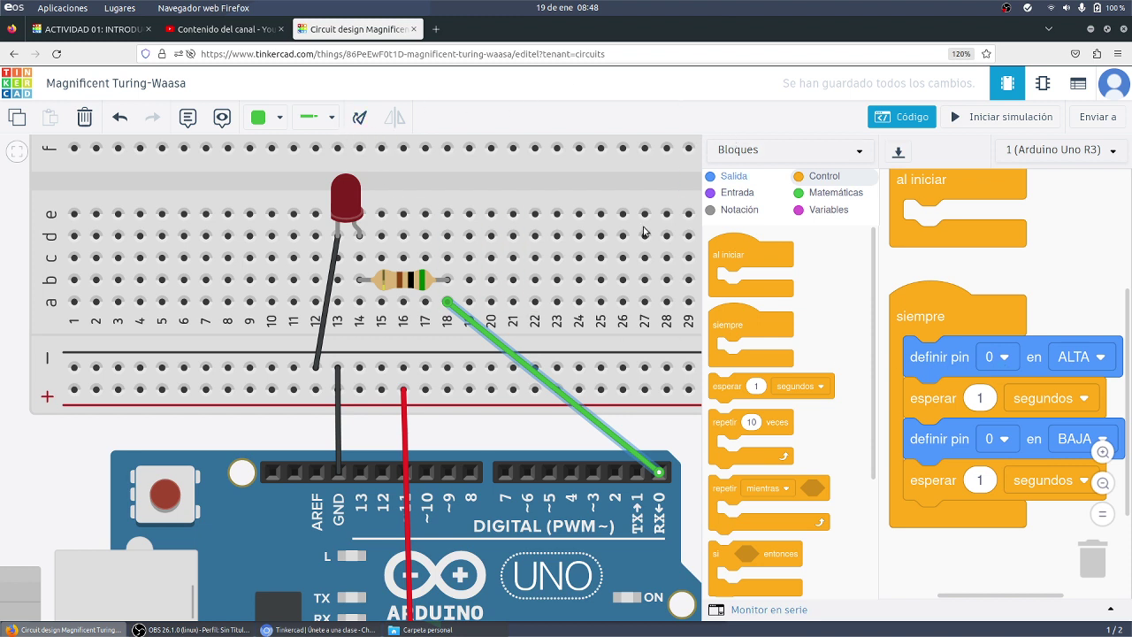
- Run the simulation and examine how the LED and the whole circuit behave with the new block code
click(943, 125)
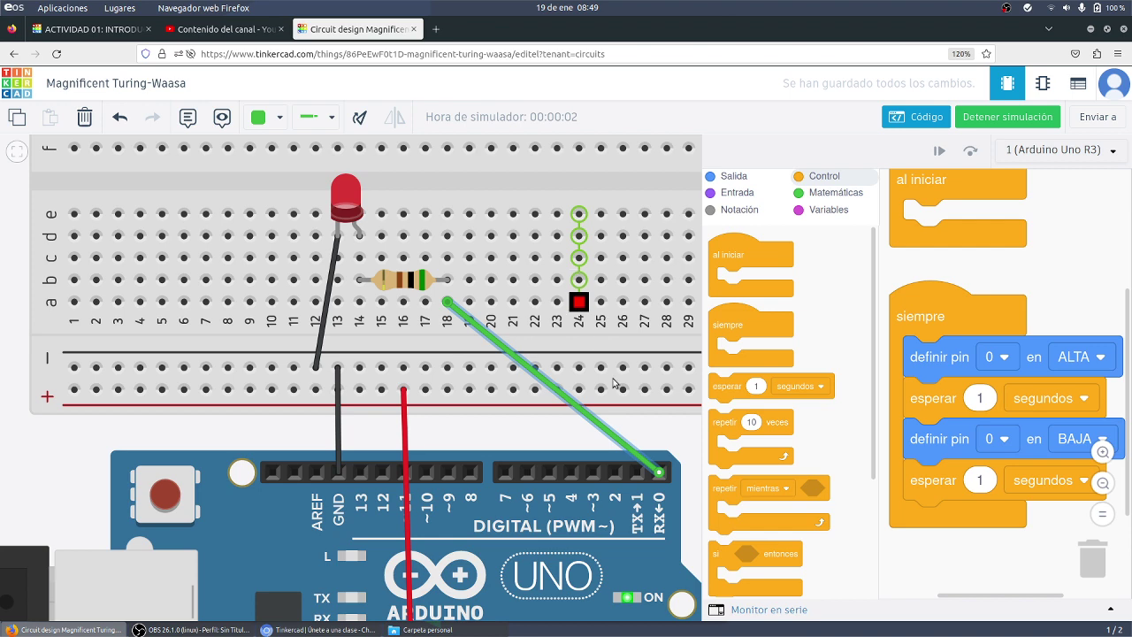
scroll(515, 393, down, 2)
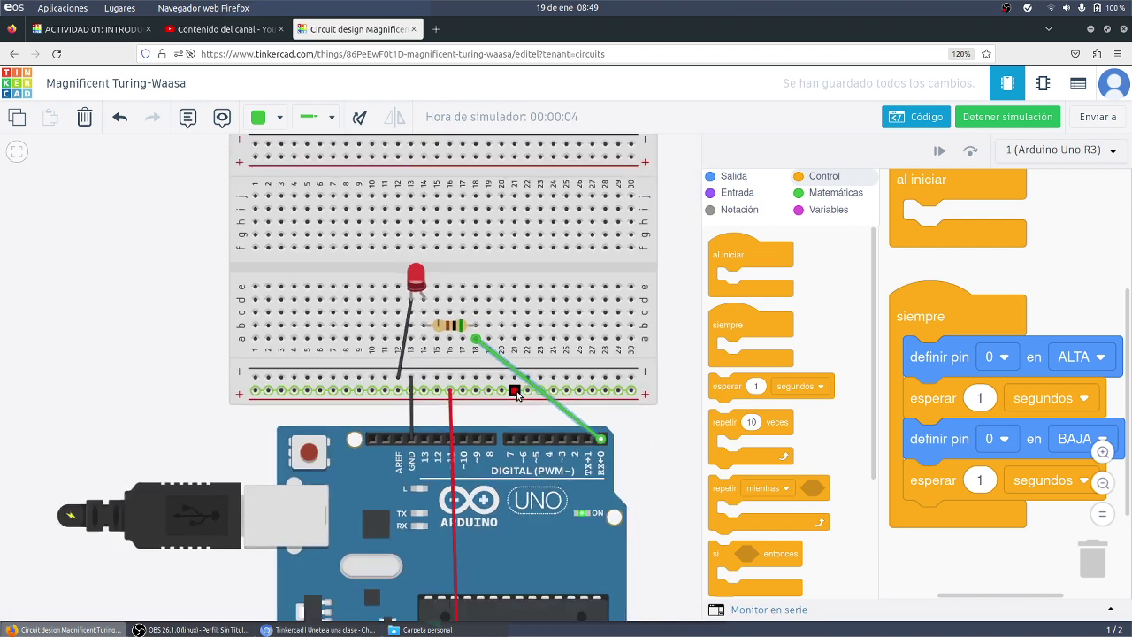
scroll(518, 395, down, 1)
drag(473, 619, 473, 542)
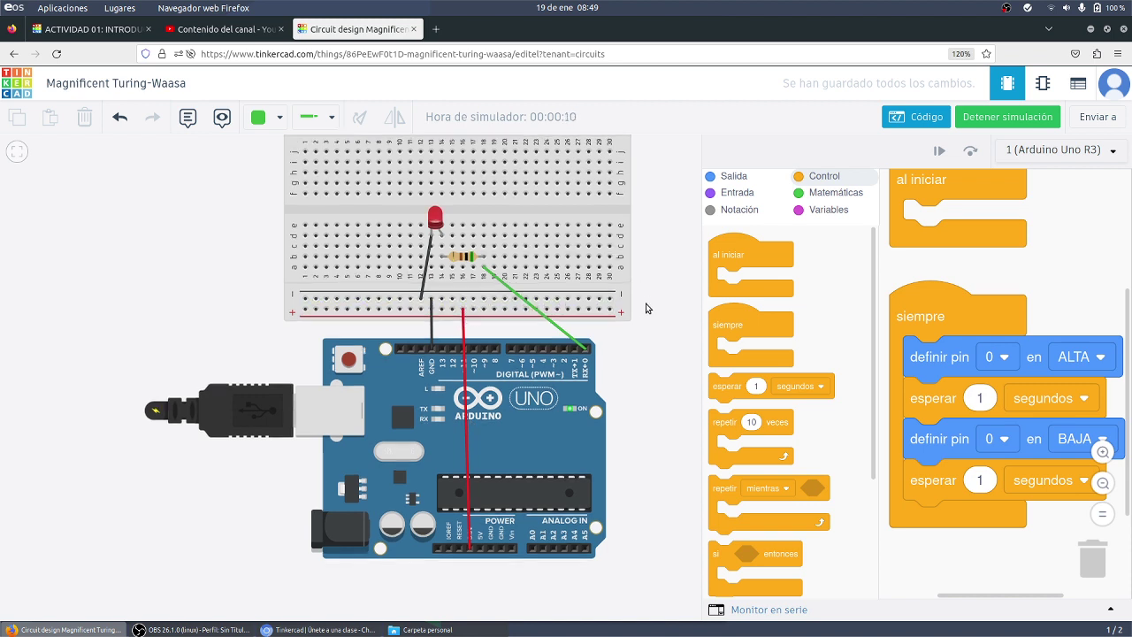
scroll(645, 308, up, 1)
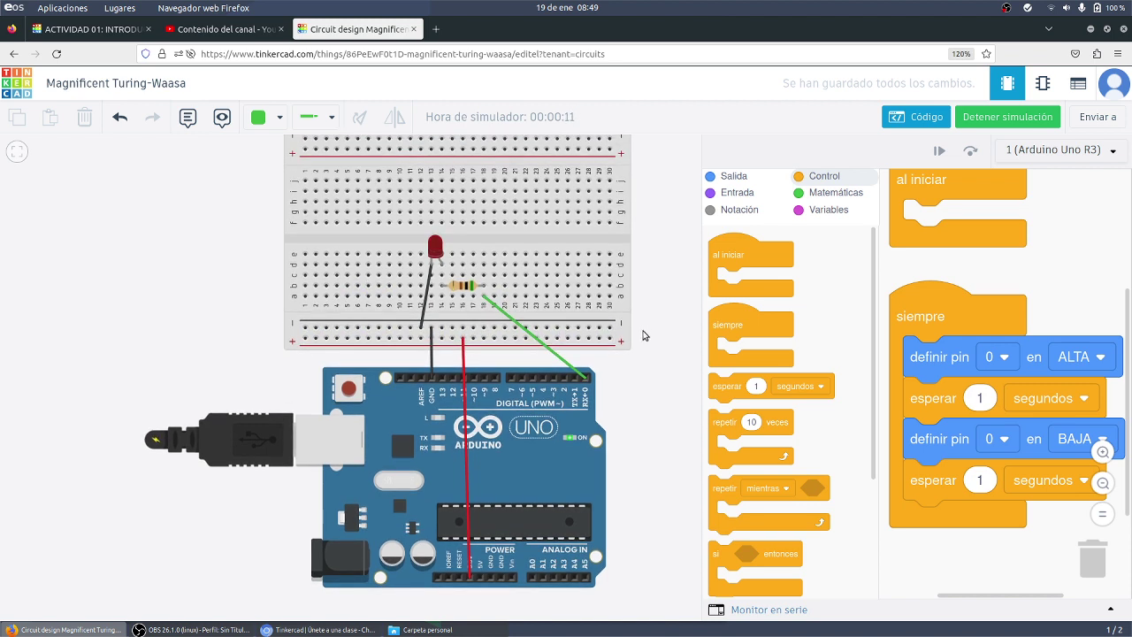
scroll(458, 304, up, 3)
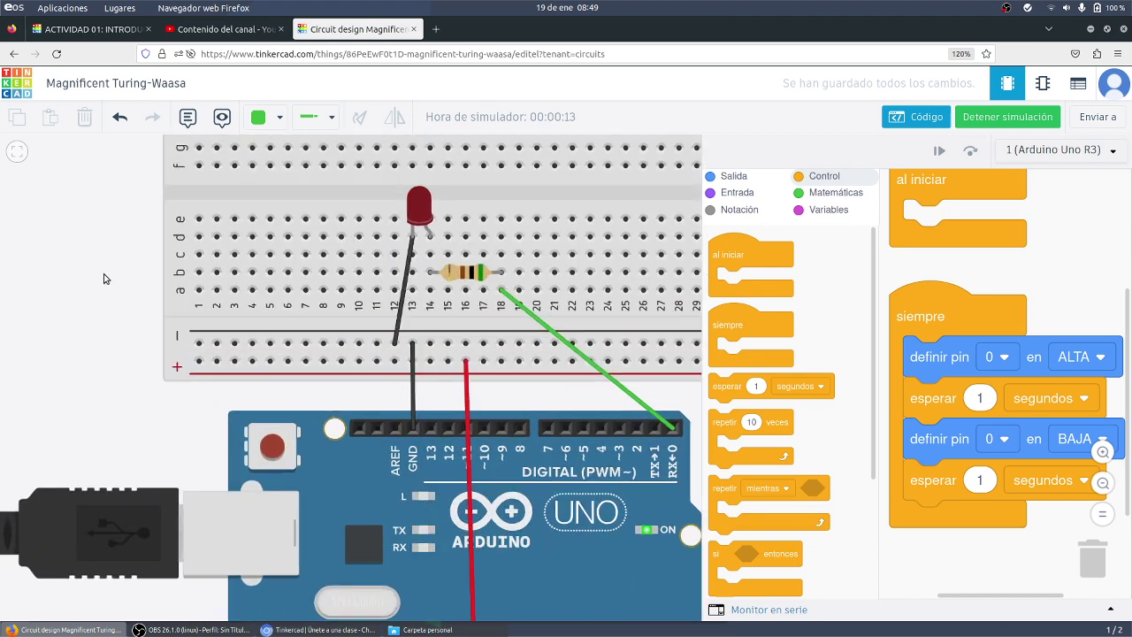
- Examine the LED, the resistor and the wiring to pin 0 of the Arduino while the simulation runs
scroll(104, 279, up, 2)
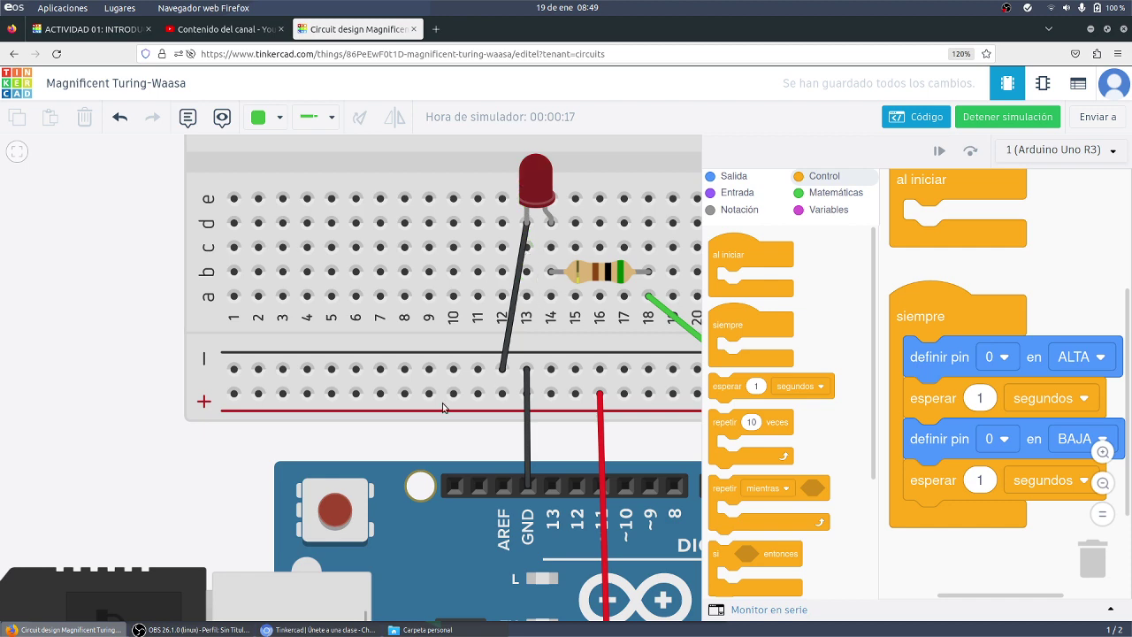
drag(188, 488, 1, 435)
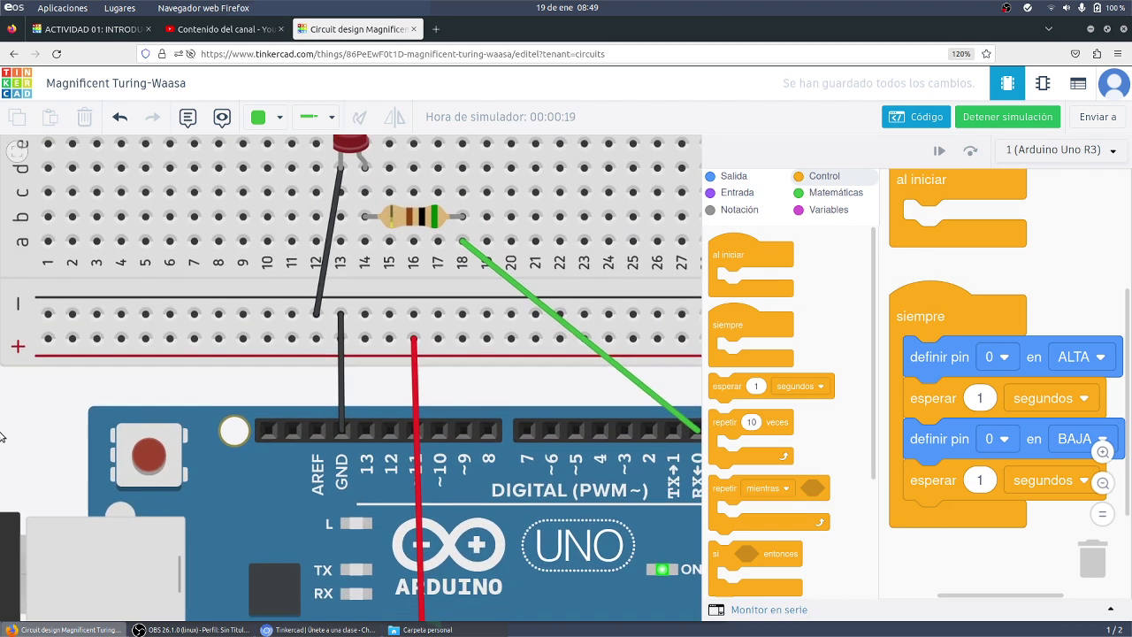
scroll(74, 428, down, 1)
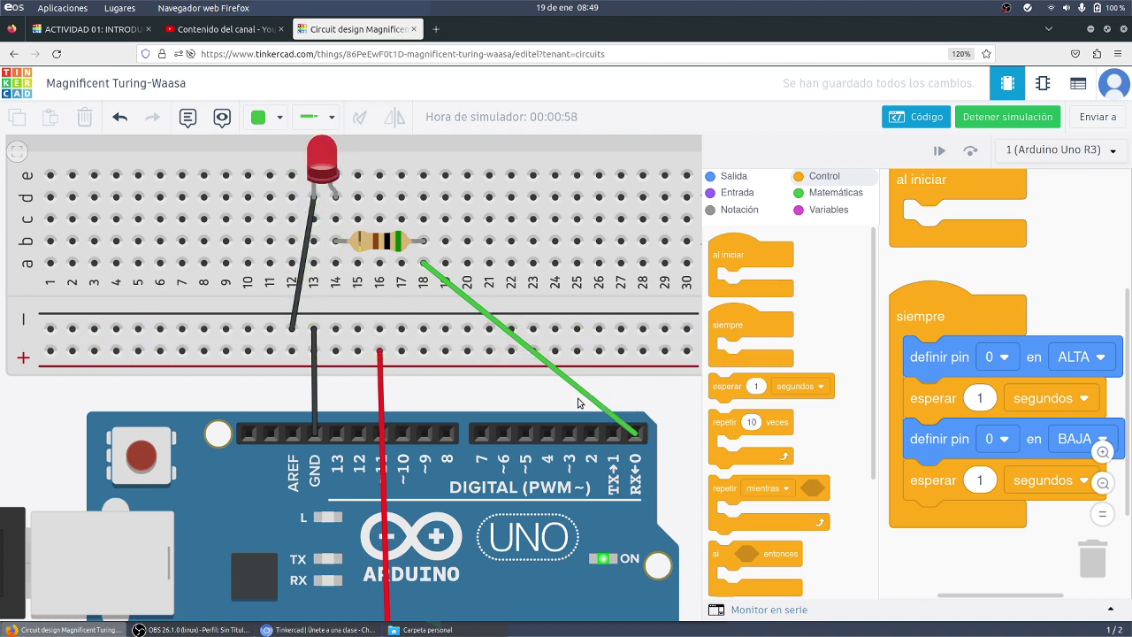
scroll(579, 403, down, 3)
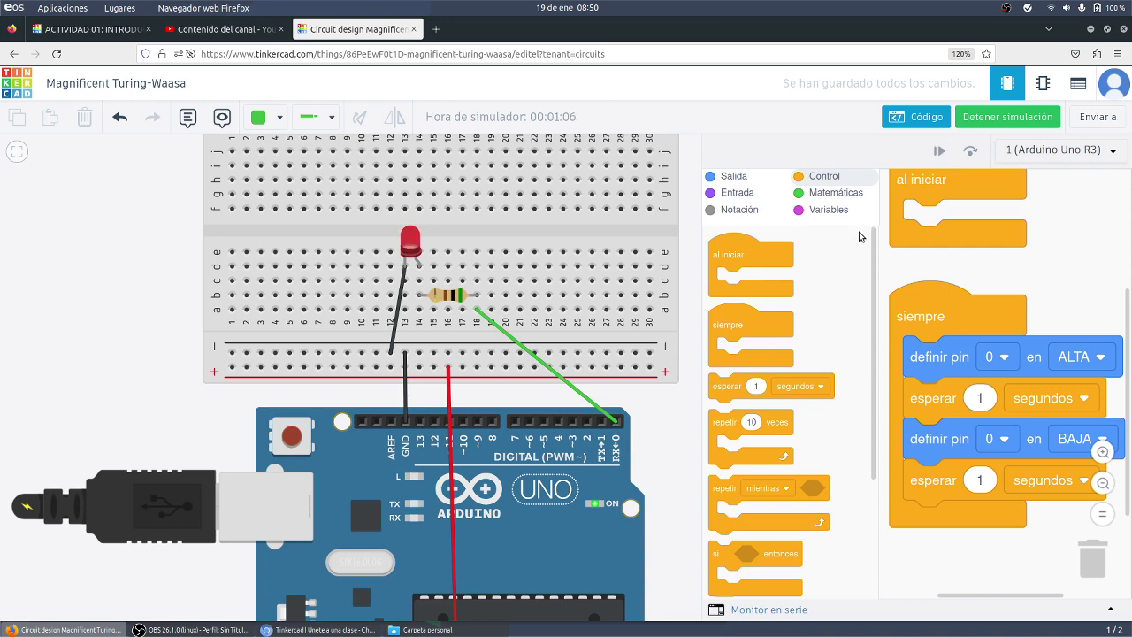
click(1101, 119)
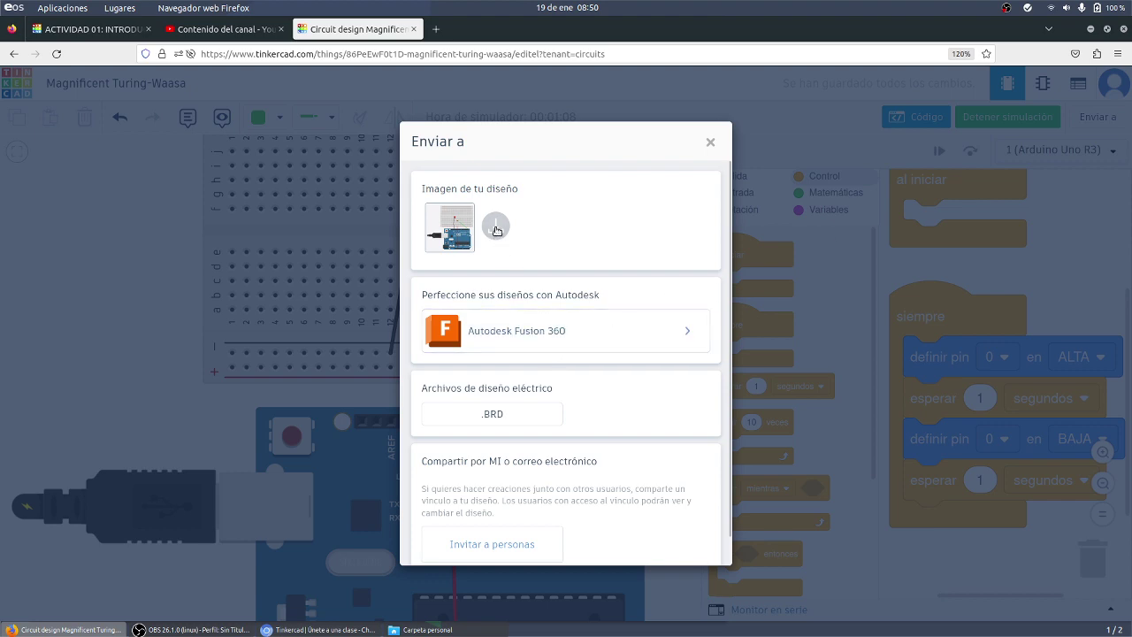
click(495, 228)
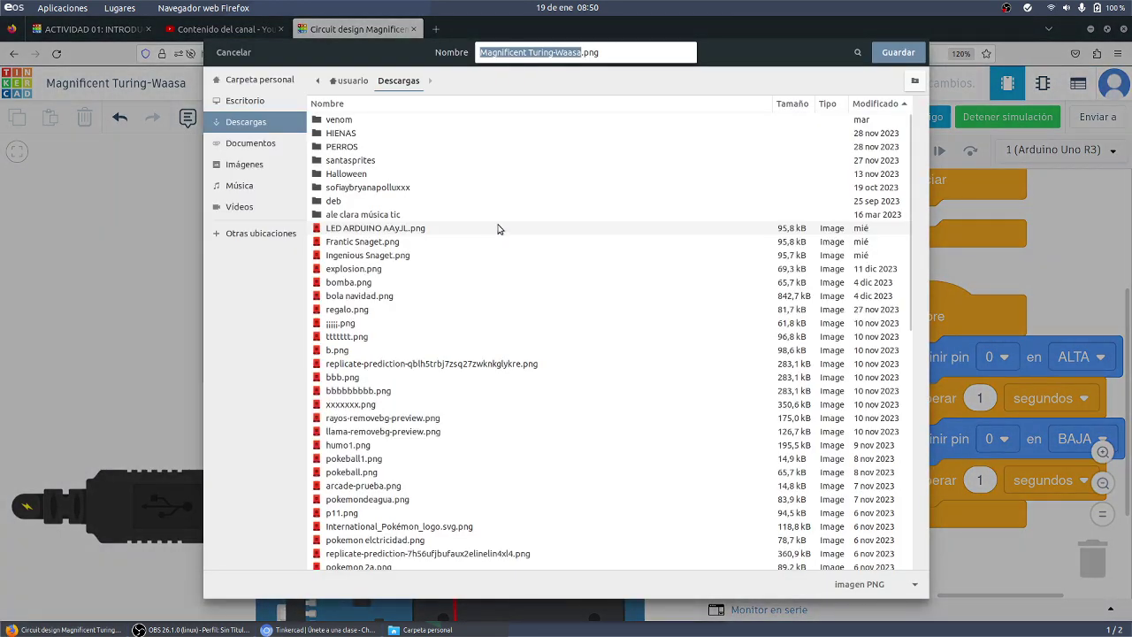
click(234, 52)
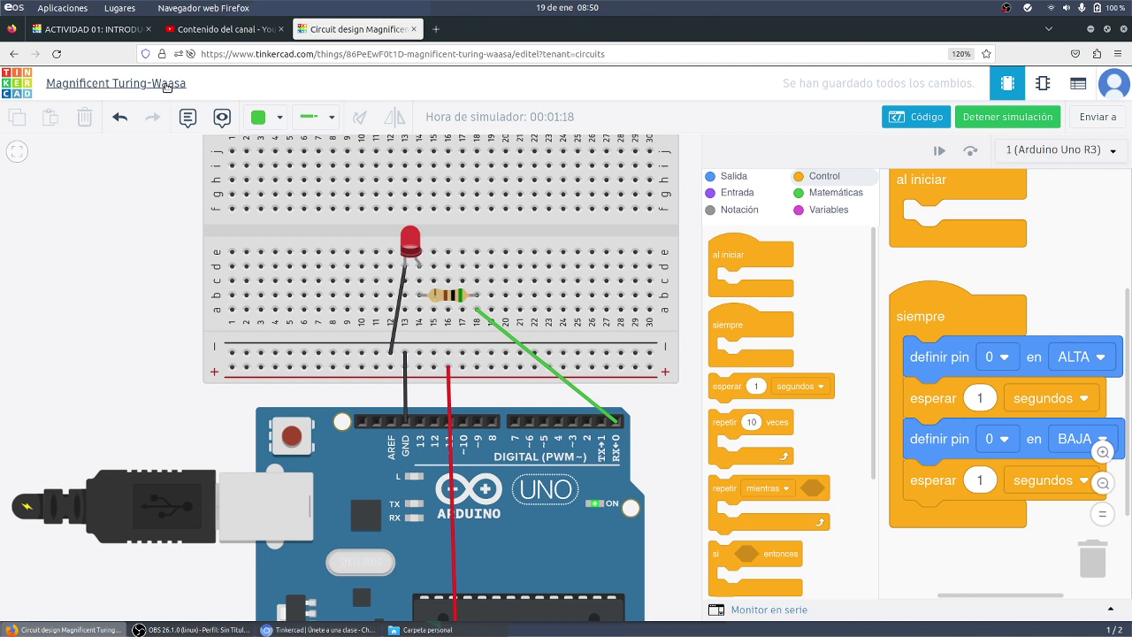
- Rename the circuit design as 01-LEDPARPADEANDO-AAYJL
click(167, 85)
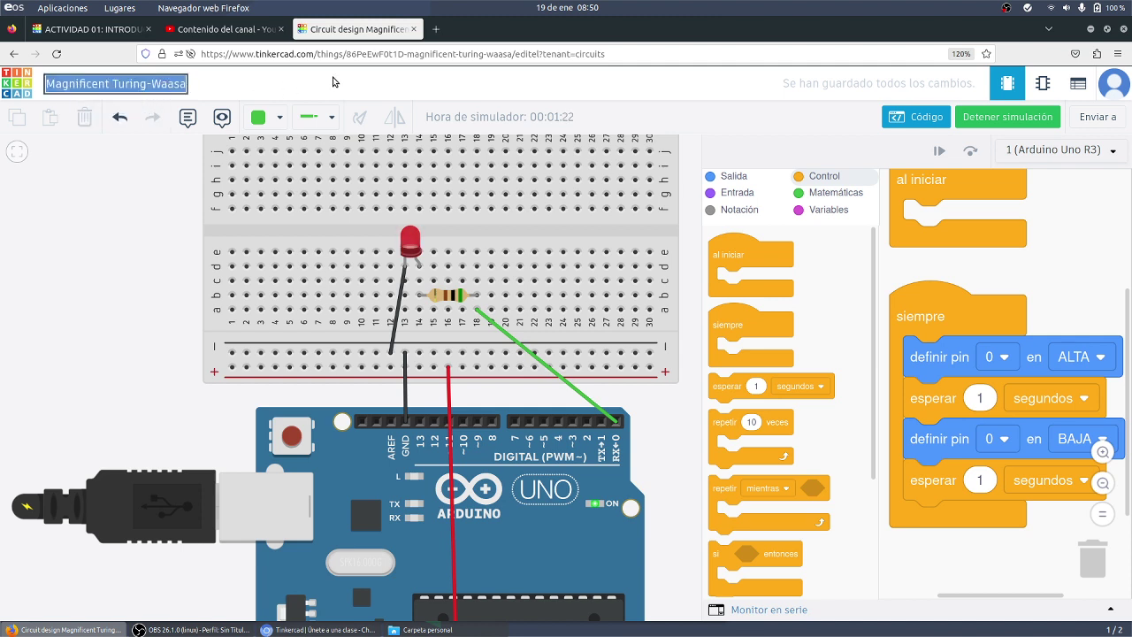
text(01-P)
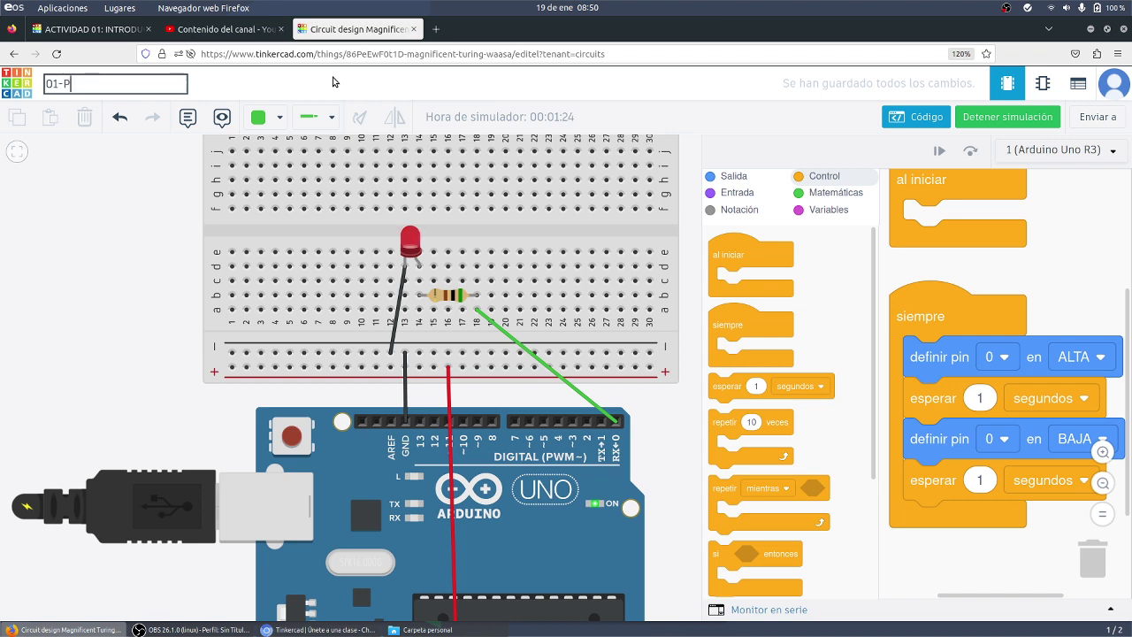
key(BackSpace)
text(LEDPARPADEANDO-)
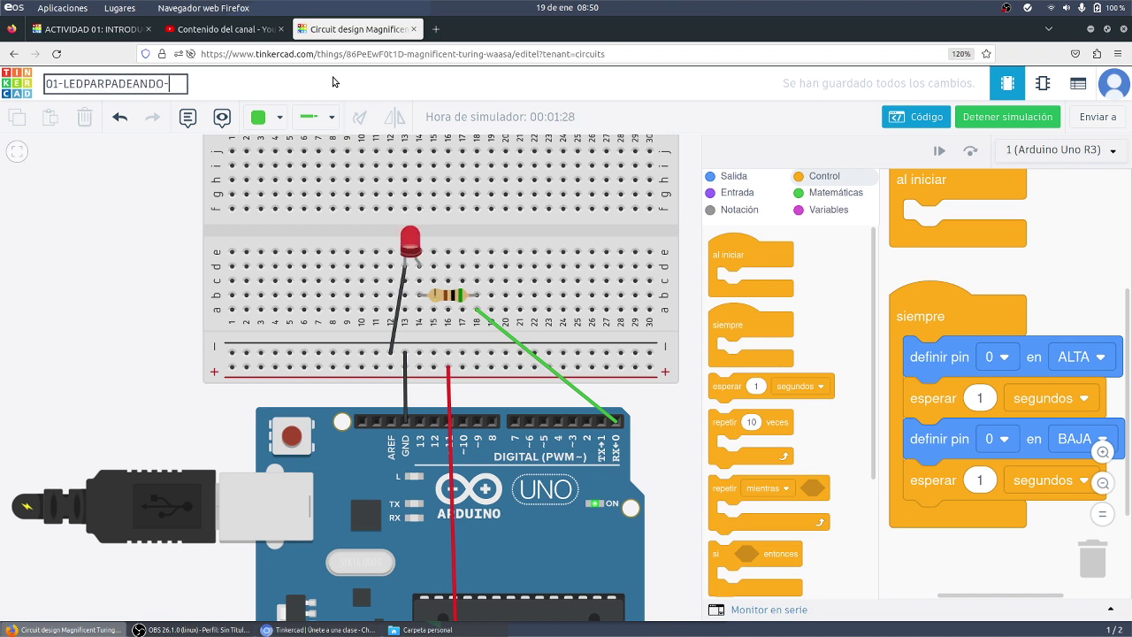
text(AAYJL)
key(Return)
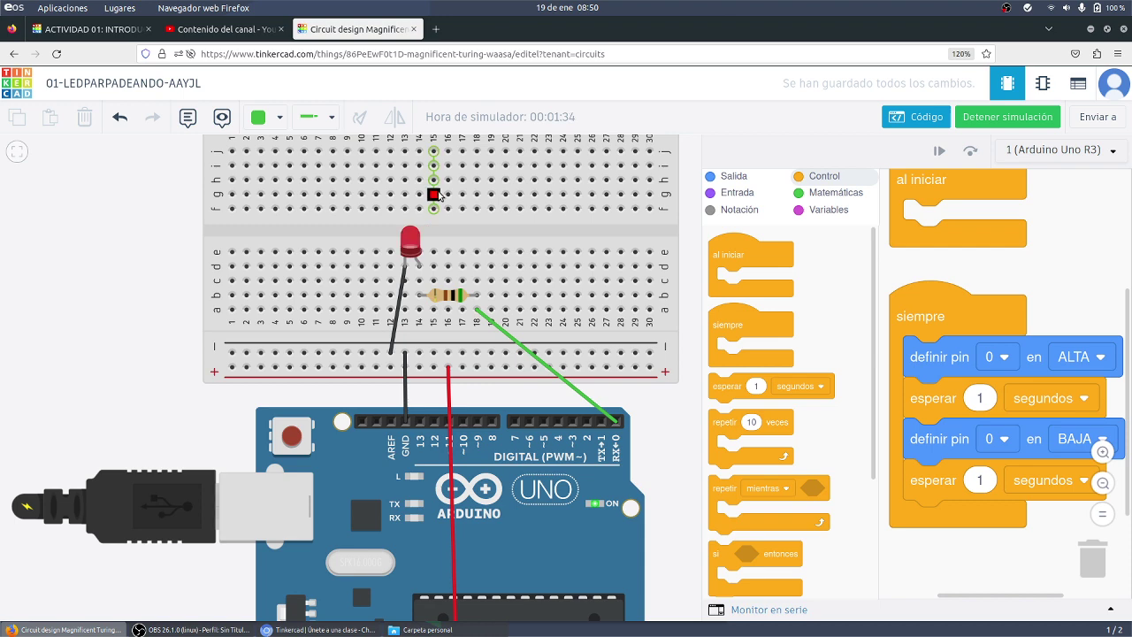
scroll(438, 196, down, 1)
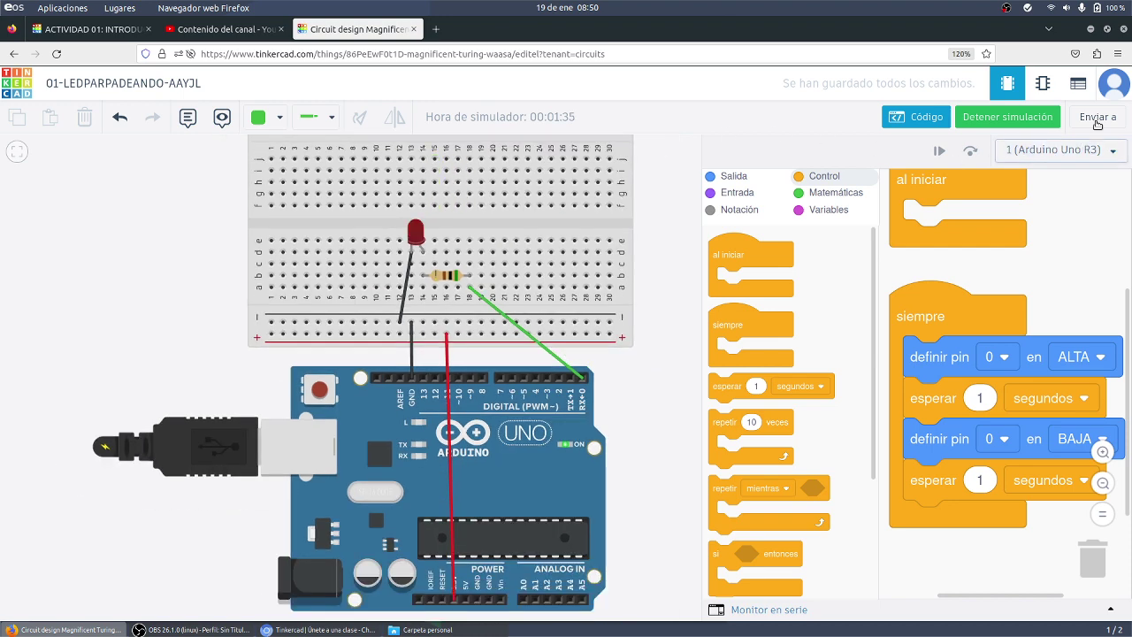
click(1096, 115)
click(495, 227)
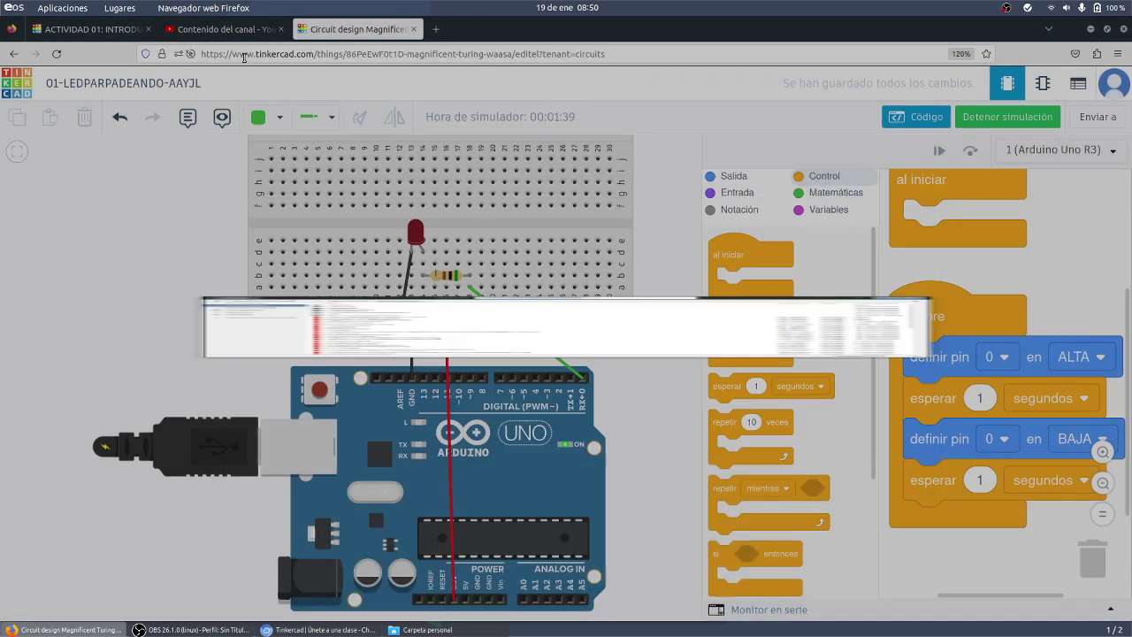
click(240, 55)
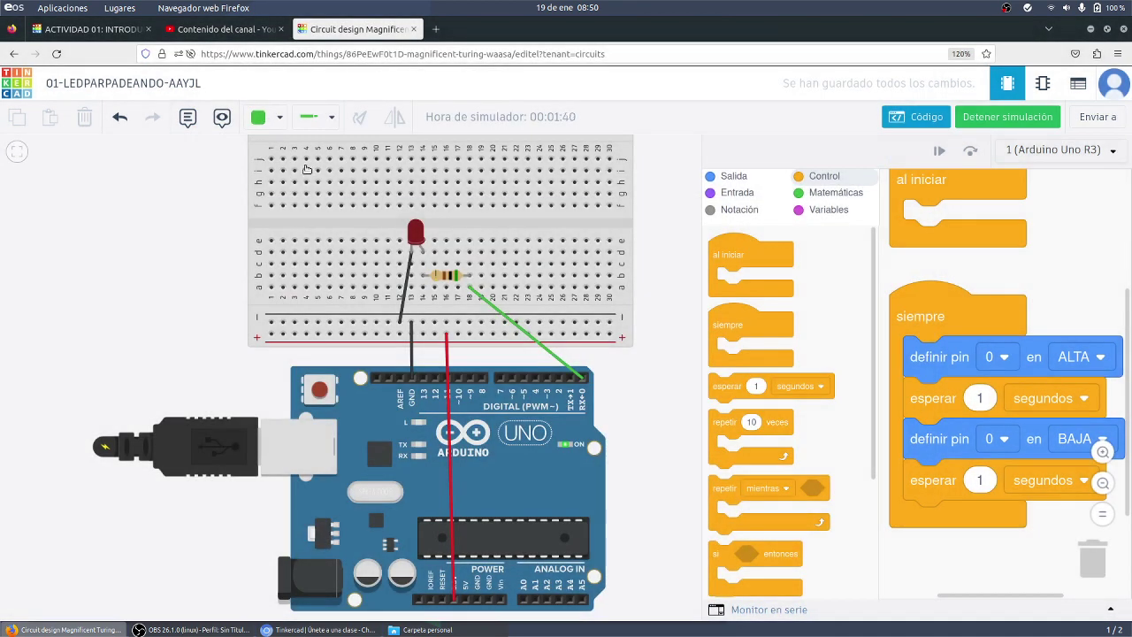
- Invite people to collaborate on the design by copying its sharing link, and close the sharing dialog
click(1097, 117)
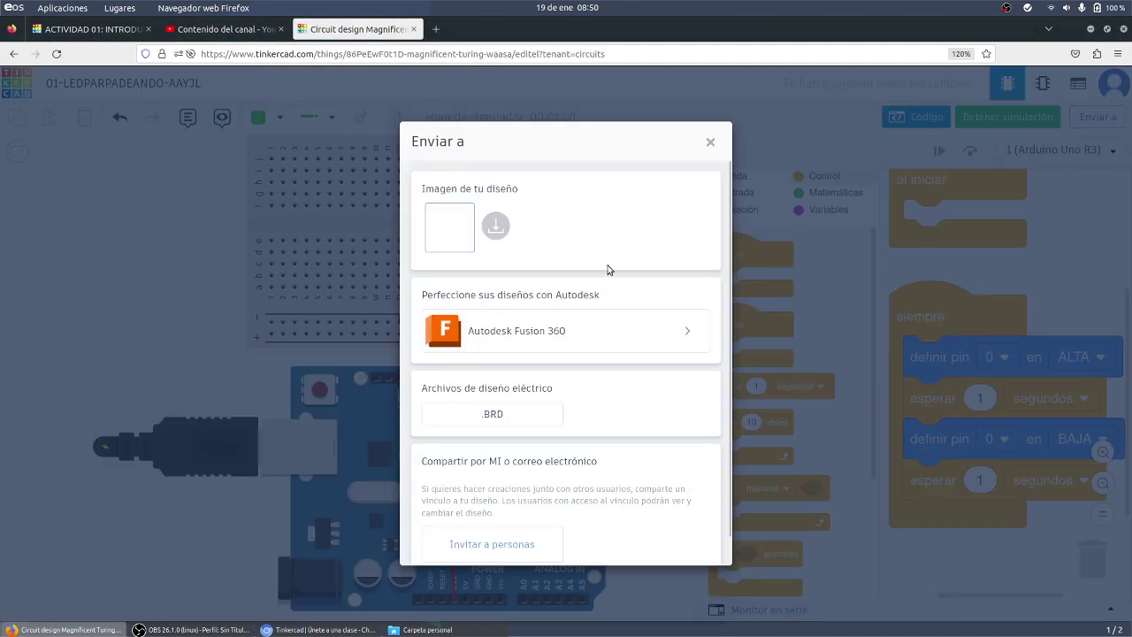
click(523, 545)
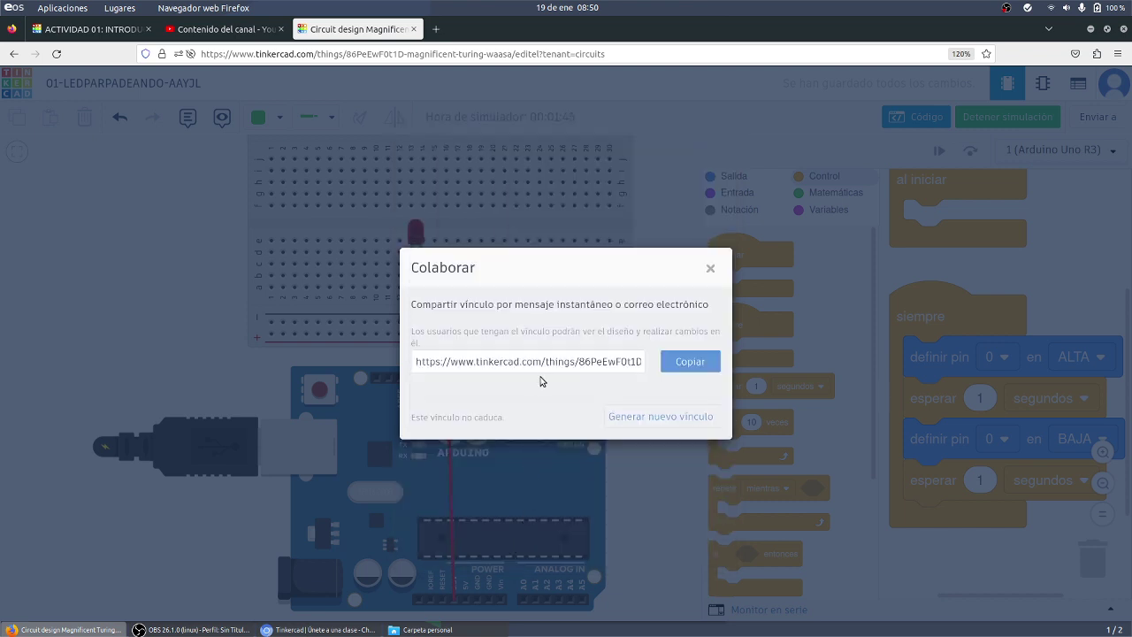
click(686, 361)
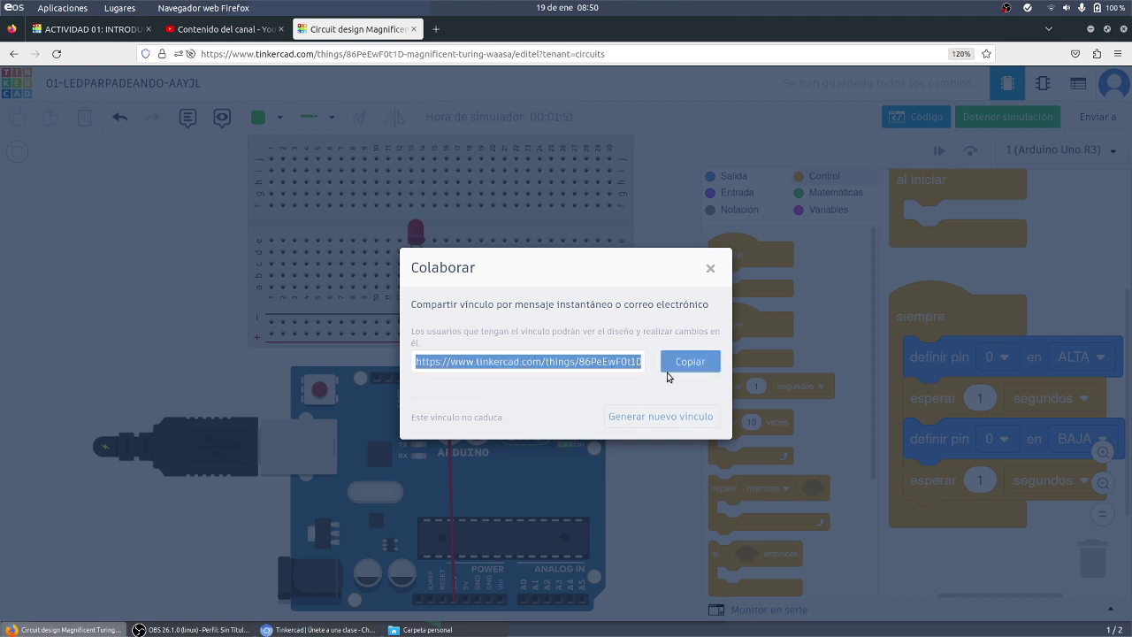
click(708, 272)
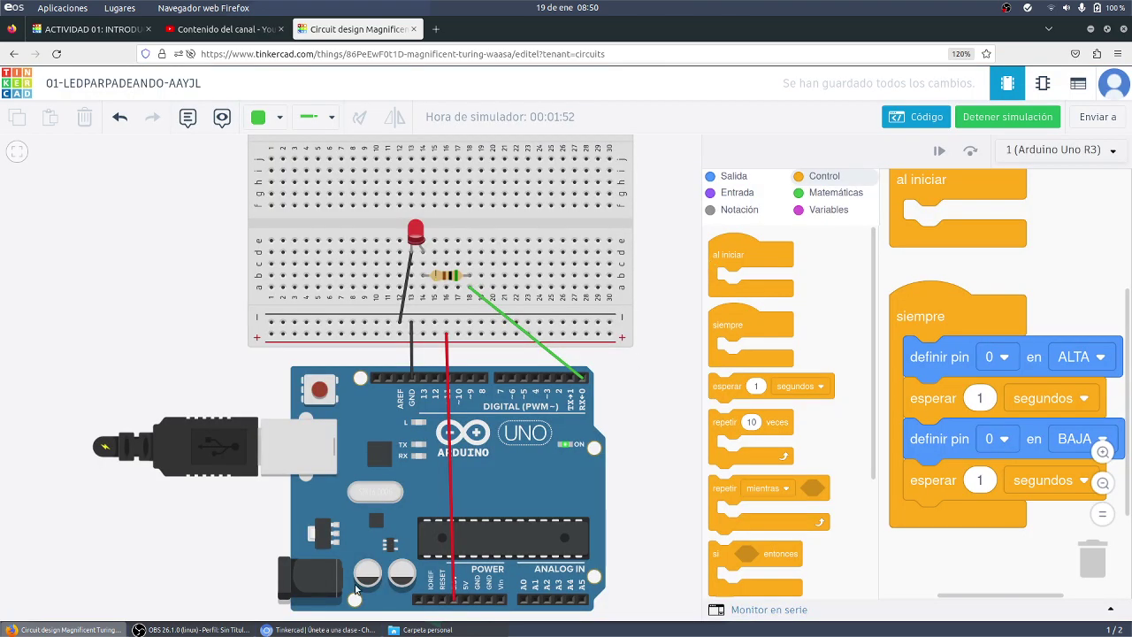
click(188, 630)
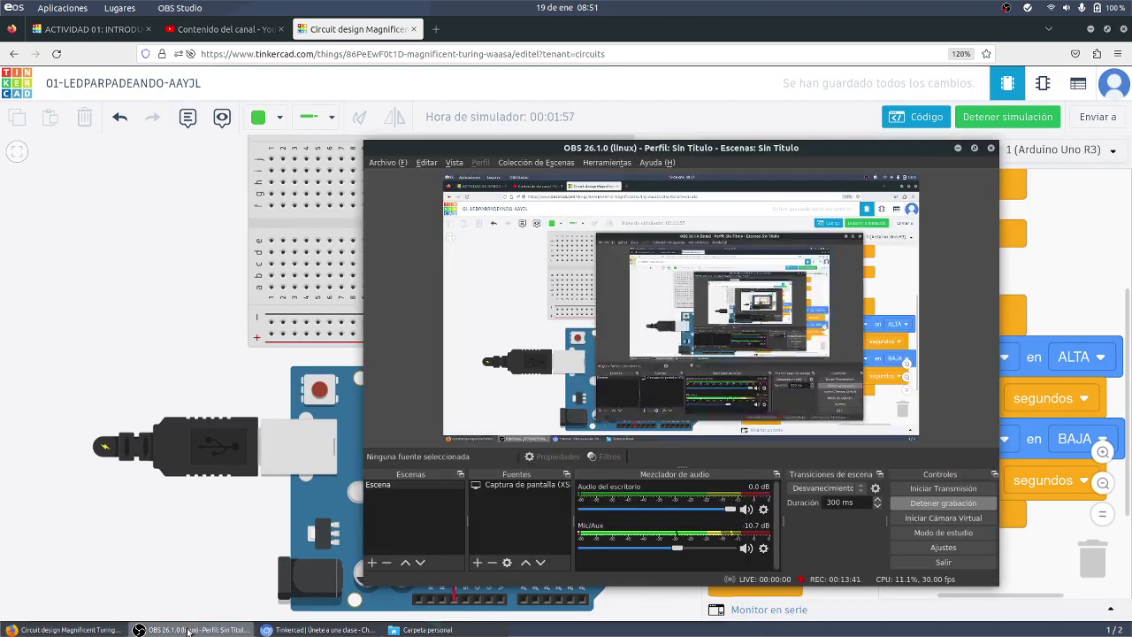